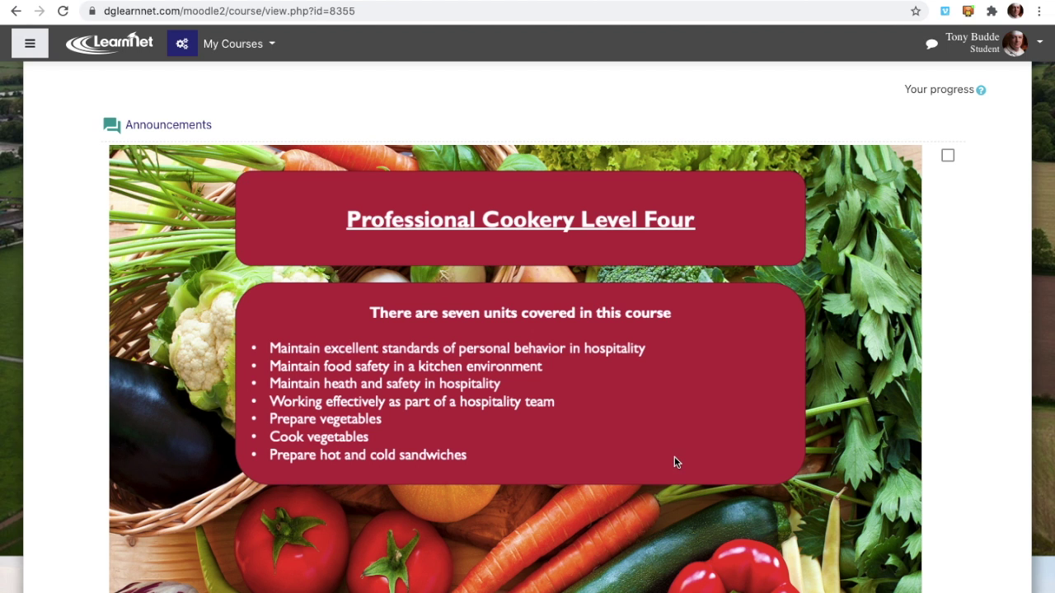
Open the Learning booklet Prepare Vegetables from the Prepare Vegetables HL0A 04 unit and look through its What are vegetables? chapter.
{"action": "scroll", "coordinate": [674, 462], "scroll_direction": "down", "scroll_amount": 1}
{"action": "scroll", "coordinate": [674, 461], "scroll_direction": "down", "scroll_amount": 1}
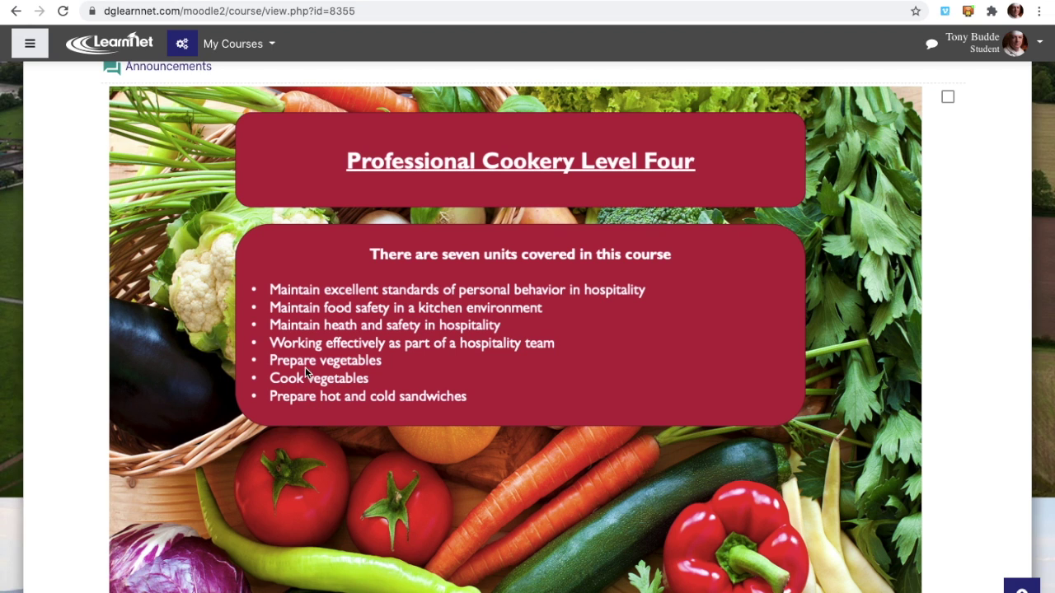
{"action": "scroll", "coordinate": [426, 437], "scroll_direction": "down", "scroll_amount": 7}
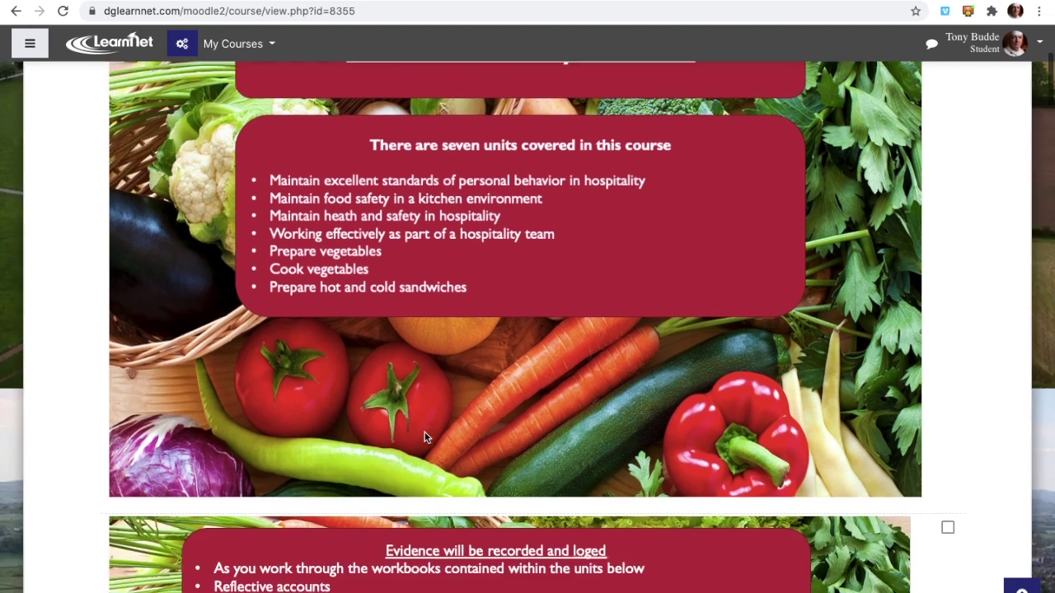
{"action": "scroll", "coordinate": [426, 437], "scroll_direction": "down", "scroll_amount": 5}
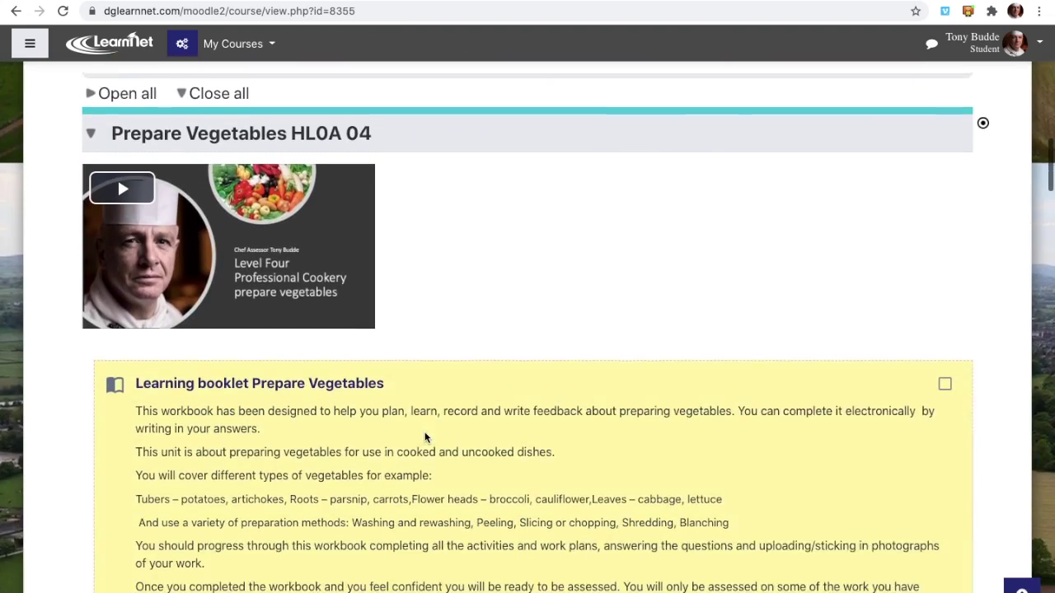
{"action": "scroll", "coordinate": [427, 439], "scroll_direction": "up", "scroll_amount": 1}
{"action": "scroll", "coordinate": [427, 439], "scroll_direction": "down", "scroll_amount": 1}
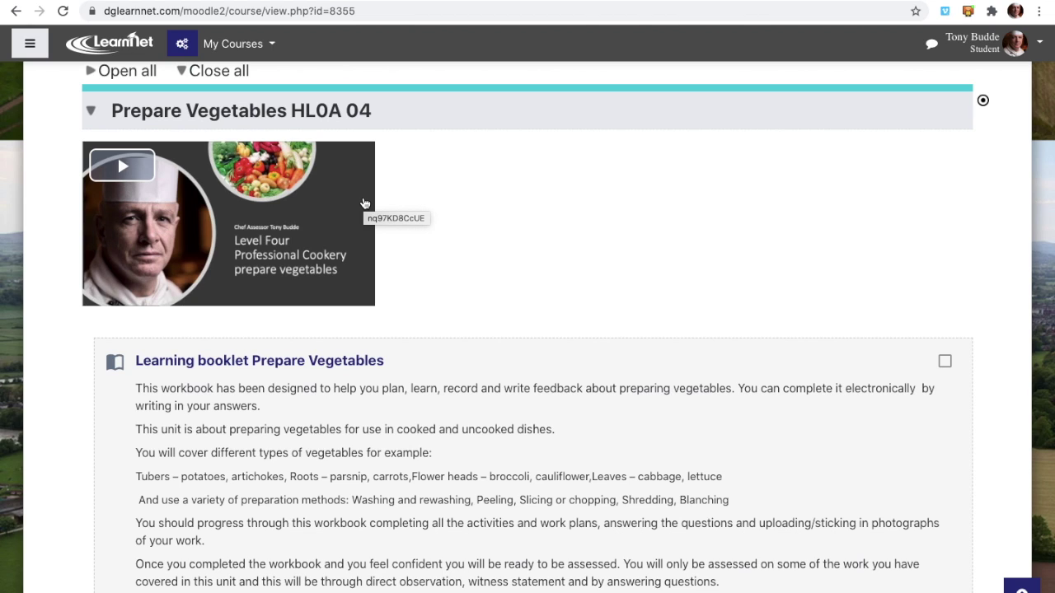
{"action": "scroll", "coordinate": [365, 203], "scroll_direction": "down", "scroll_amount": 4}
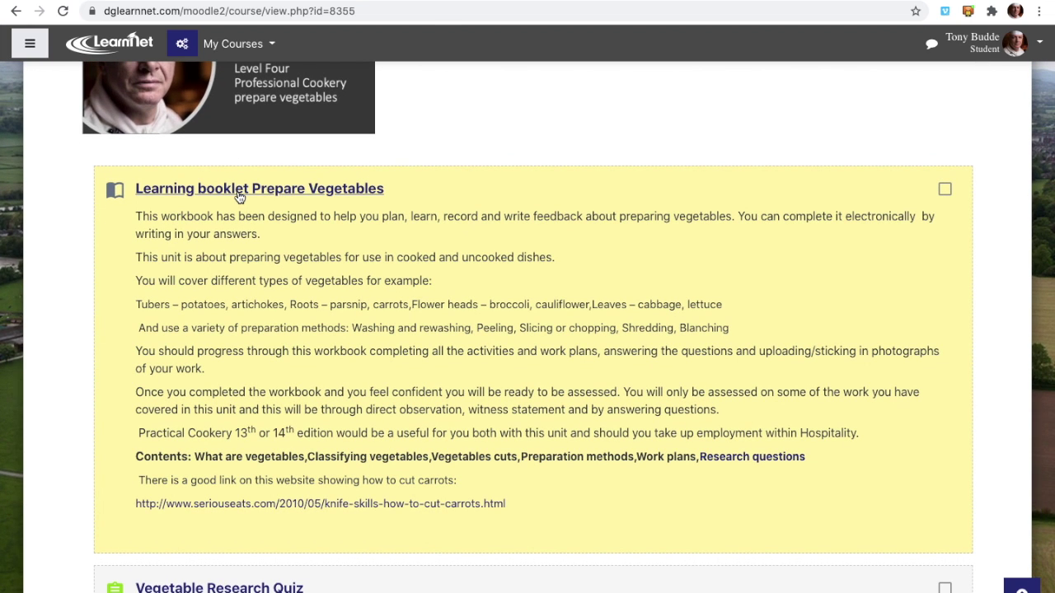
{"action": "left_click", "coordinate": [239, 196]}
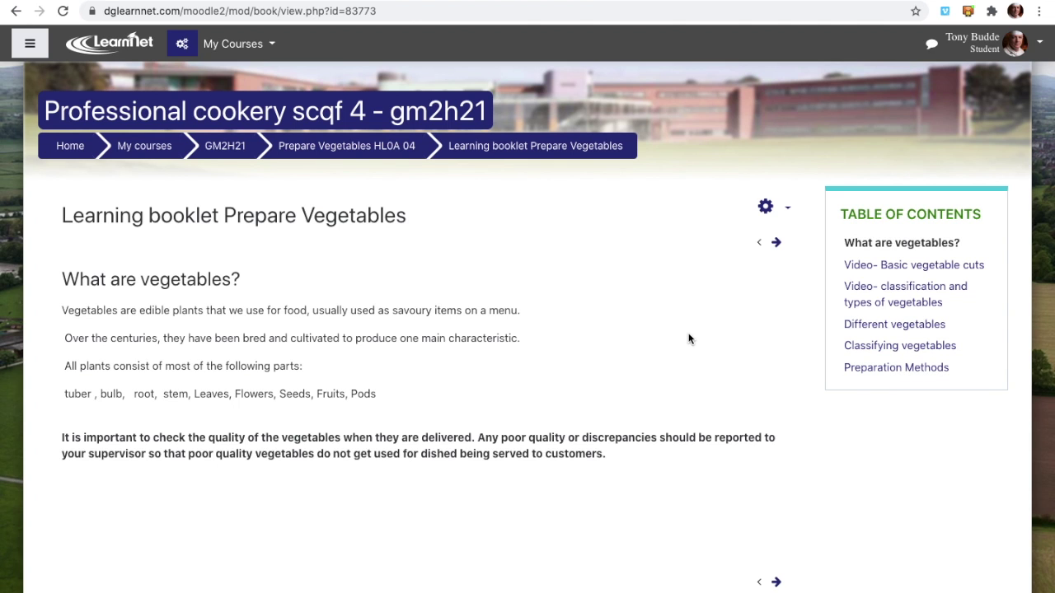
{"action": "scroll", "coordinate": [689, 338], "scroll_direction": "down", "scroll_amount": 3}
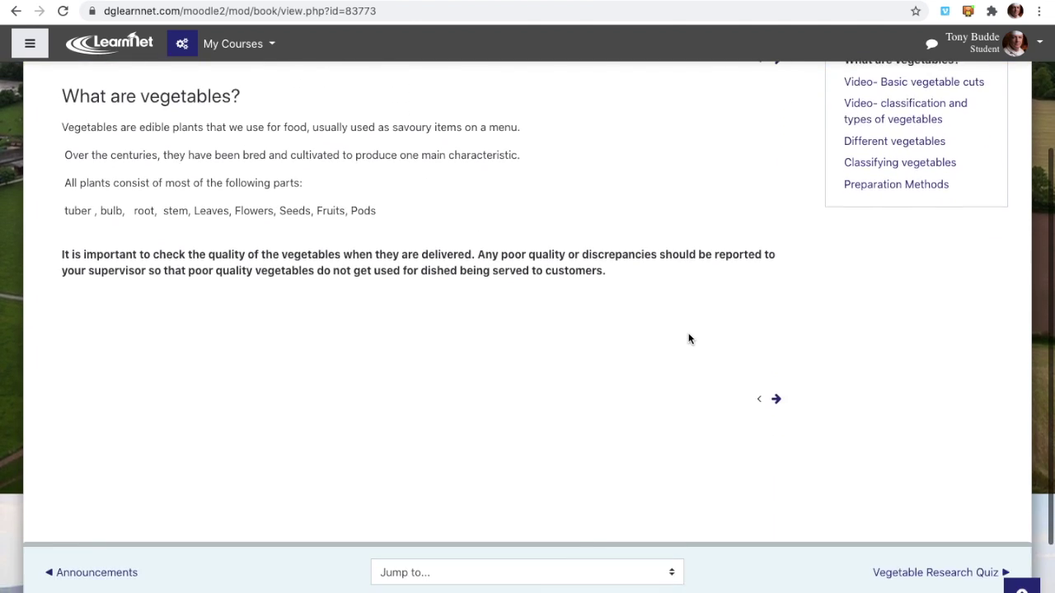
{"action": "scroll", "coordinate": [688, 338], "scroll_direction": "up", "scroll_amount": 3}
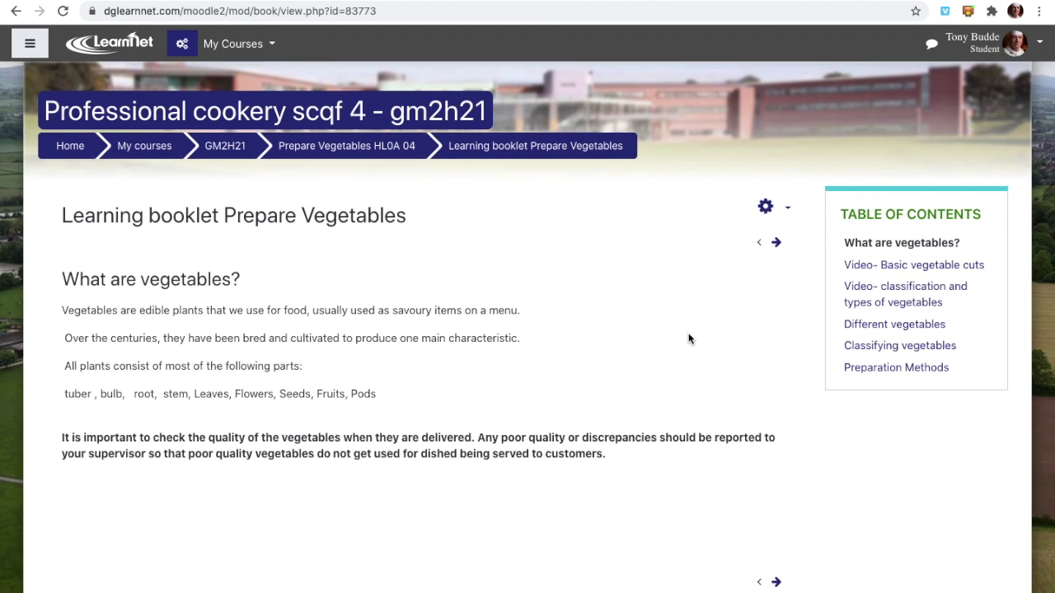
Return to the GM2H21 course page and examine the quiz, workplan and evidence activities listed for the Prepare Vegetables unit.
{"action": "left_click", "coordinate": [234, 155]}
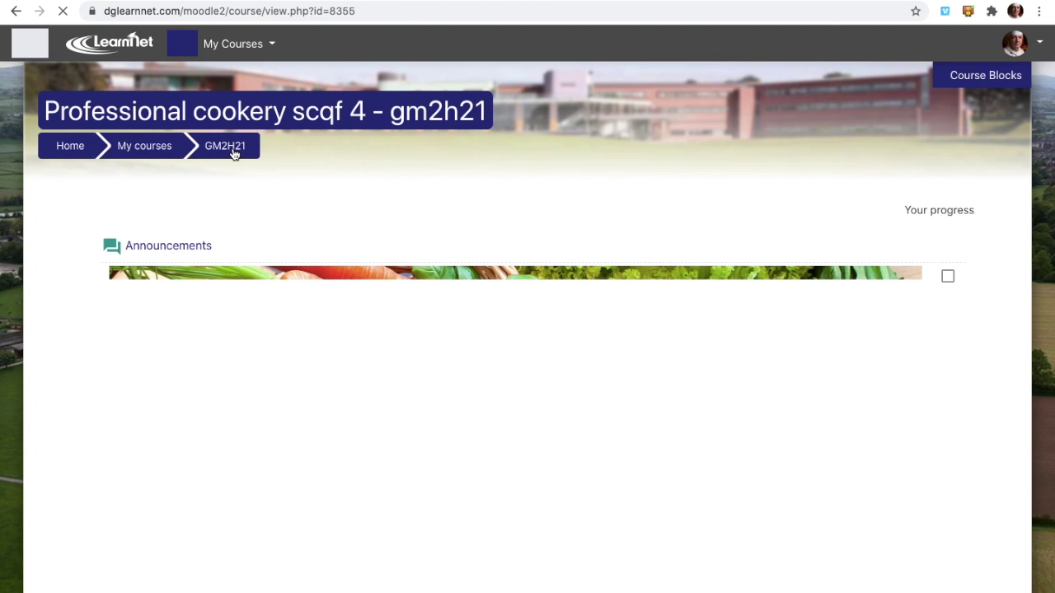
{"action": "scroll", "coordinate": [327, 363], "scroll_direction": "down", "scroll_amount": 15}
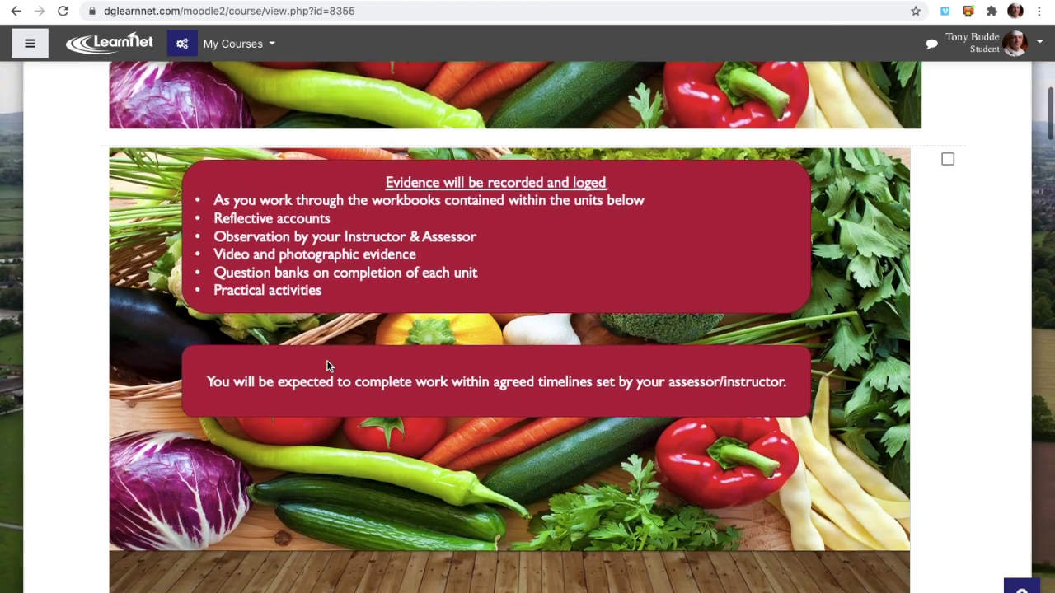
{"action": "scroll", "coordinate": [327, 367], "scroll_direction": "down", "scroll_amount": 10}
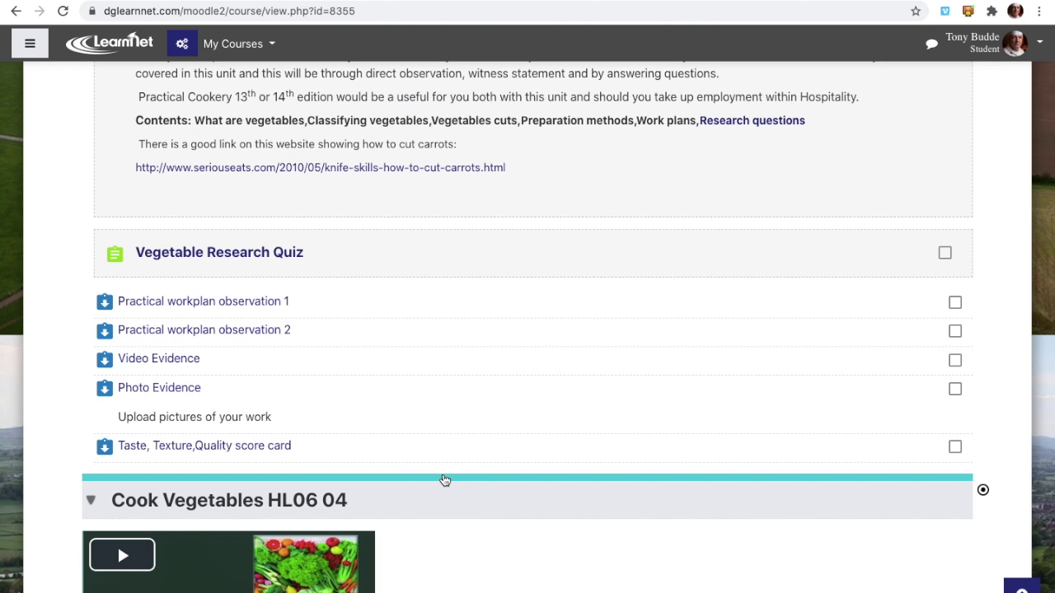
{"action": "scroll", "coordinate": [486, 412], "scroll_direction": "up", "scroll_amount": 3}
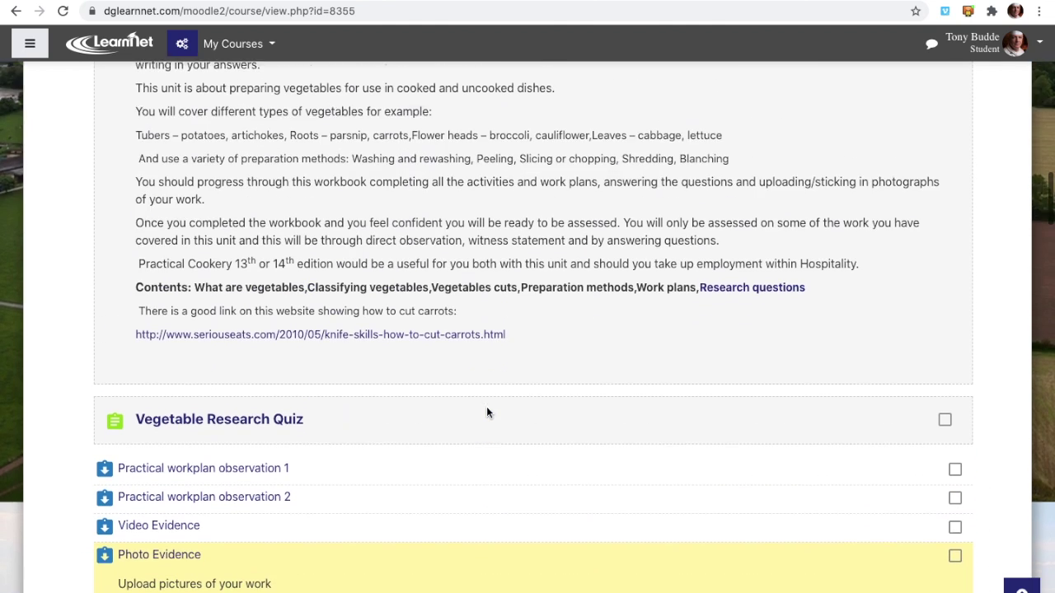
{"action": "scroll", "coordinate": [486, 406], "scroll_direction": "up", "scroll_amount": 4}
{"action": "scroll", "coordinate": [484, 410], "scroll_direction": "down", "scroll_amount": 5}
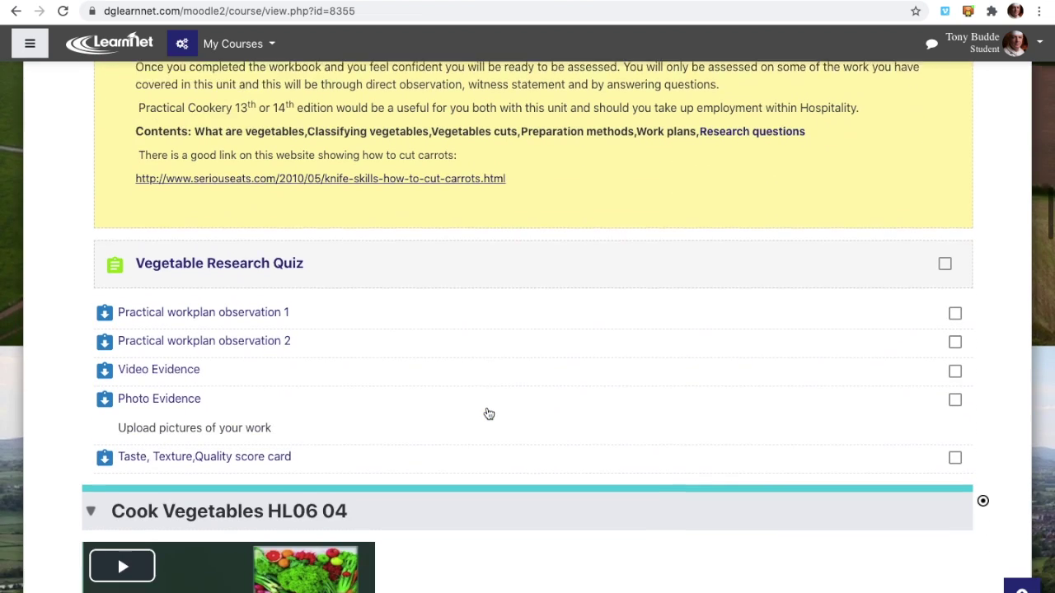
{"action": "scroll", "coordinate": [486, 408], "scroll_direction": "down", "scroll_amount": 3}
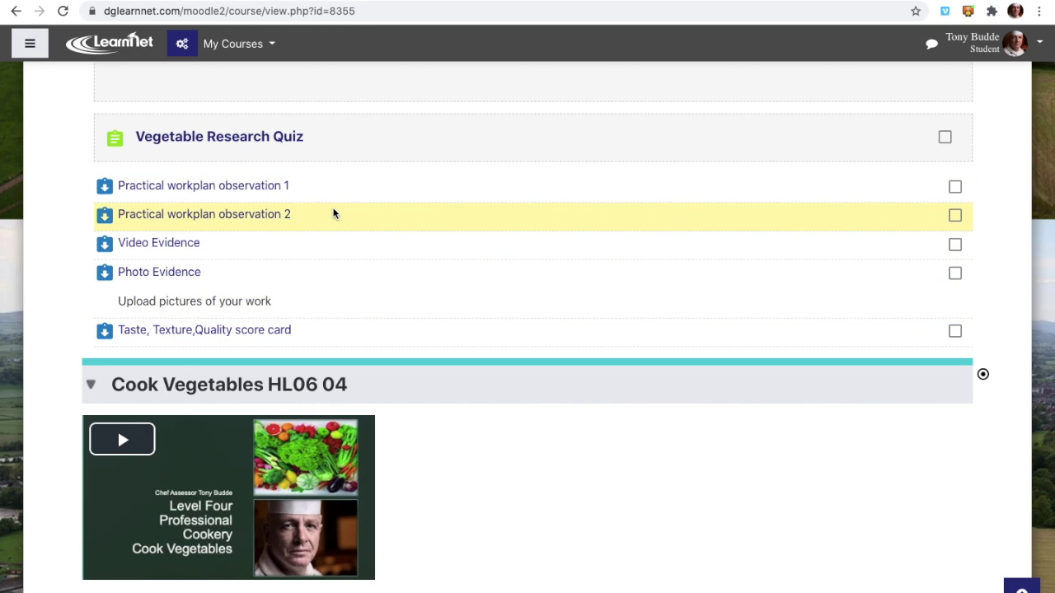
Switch to the Work Plan One document for Minestrone Soup in Word.
{"action": "key", "text": "ctrl+Left"}
{"action": "key", "text": "ctrl+Left"}
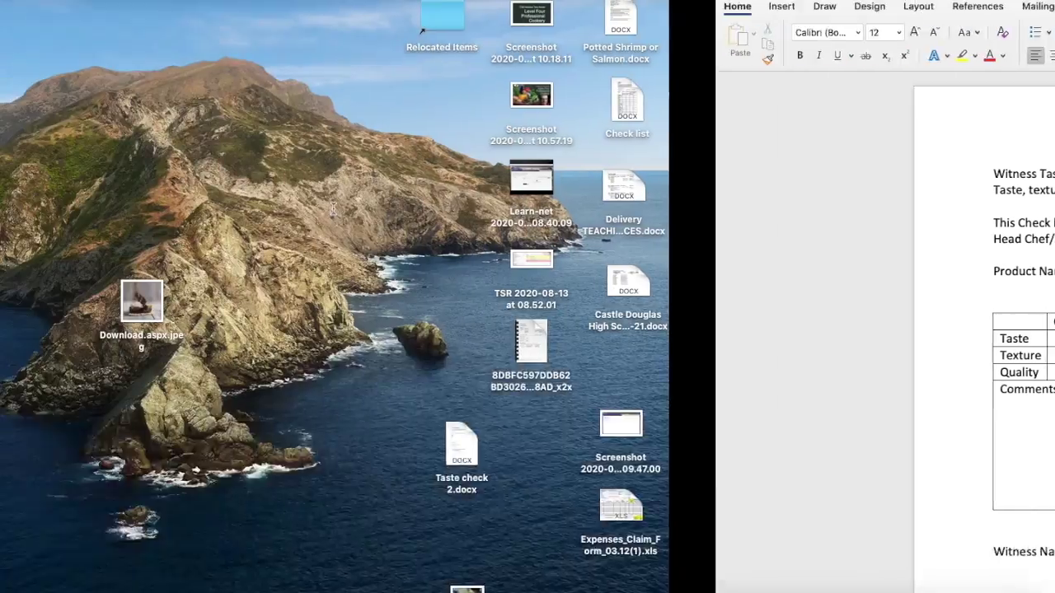
{"action": "key", "text": "ctrl+Right"}
{"action": "key", "text": "ctrl+Right"}
{"action": "key", "text": "ctrl+Right"}
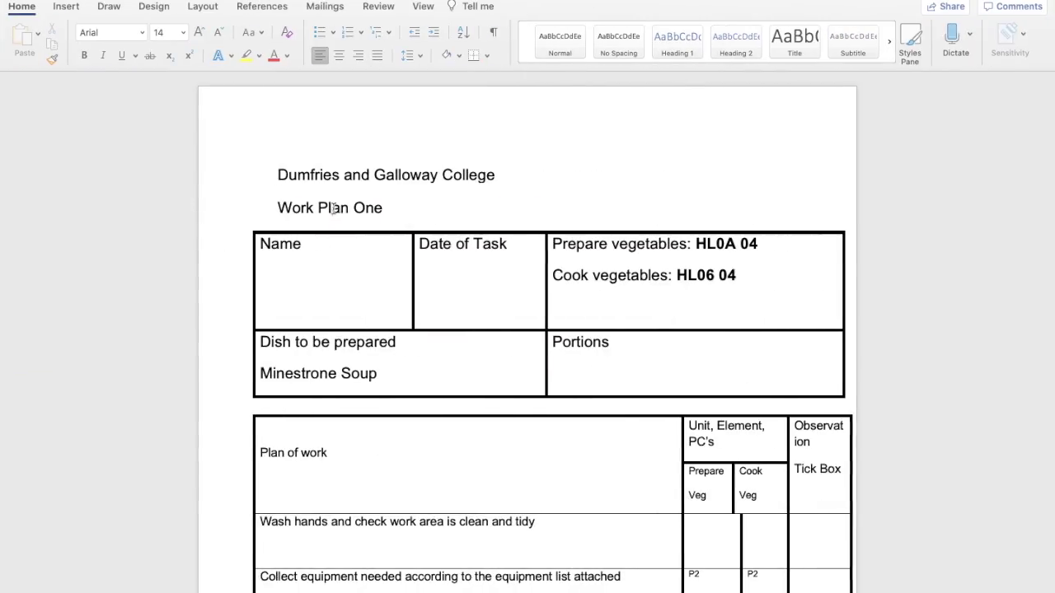
Examine the candidate and dish details and the plan of work table on the first page of Work Plan One.
{"action": "scroll", "coordinate": [332, 207], "scroll_direction": "down", "scroll_amount": 5}
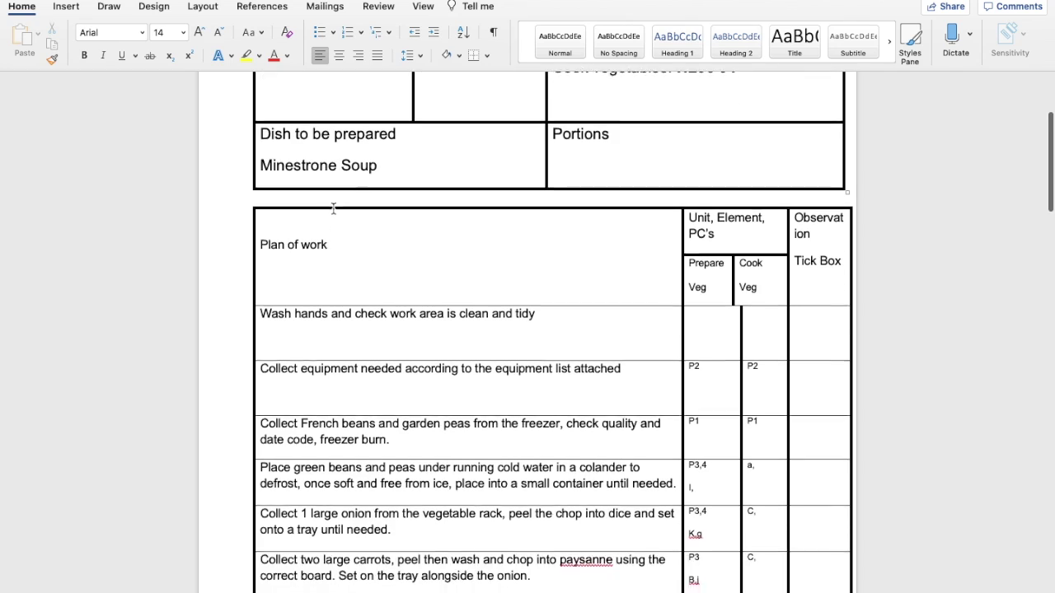
{"action": "scroll", "coordinate": [333, 209], "scroll_direction": "down", "scroll_amount": 5}
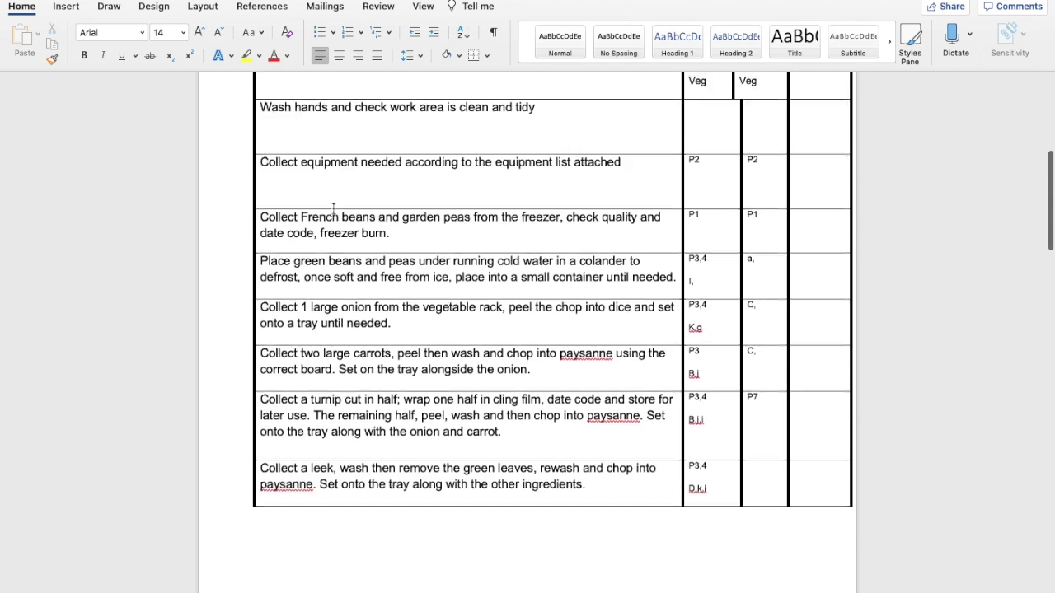
{"action": "scroll", "coordinate": [333, 207], "scroll_direction": "up", "scroll_amount": 5}
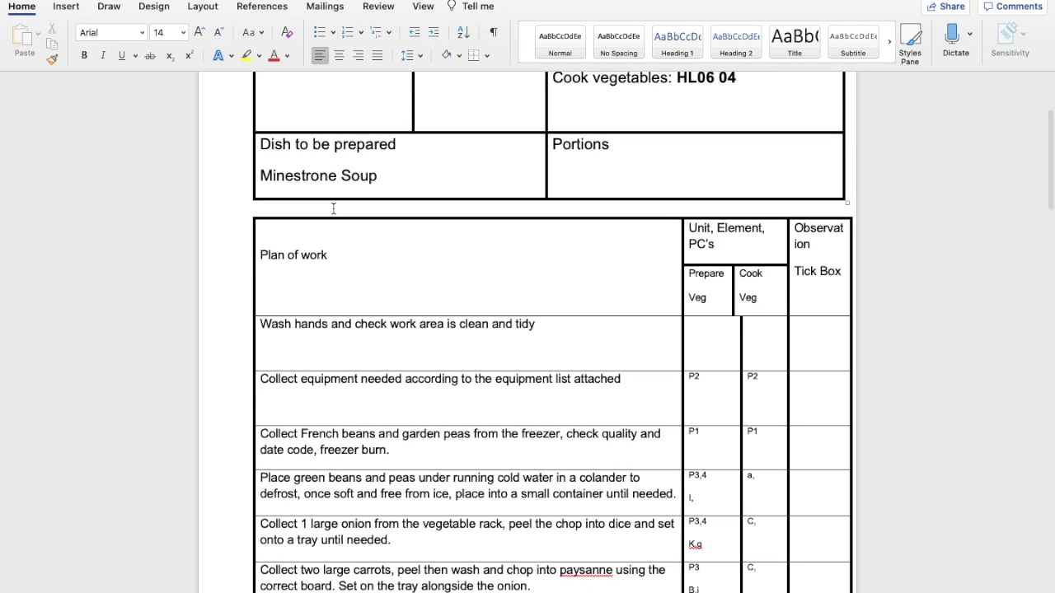
{"action": "scroll", "coordinate": [332, 209], "scroll_direction": "down", "scroll_amount": 3}
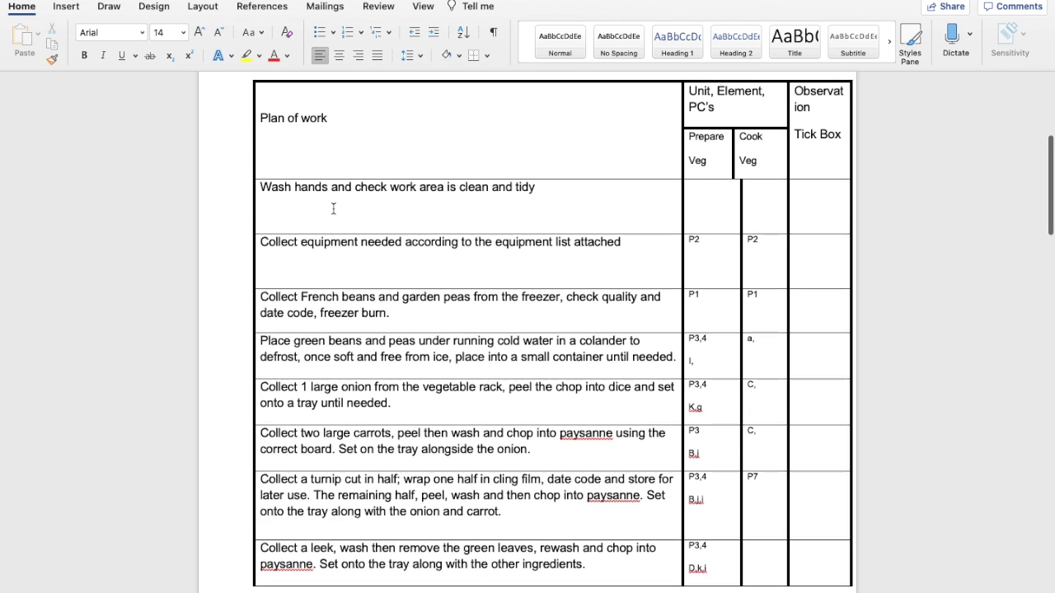
{"action": "scroll", "coordinate": [333, 208], "scroll_direction": "down", "scroll_amount": 1}
{"action": "scroll", "coordinate": [333, 208], "scroll_direction": "up", "scroll_amount": 7}
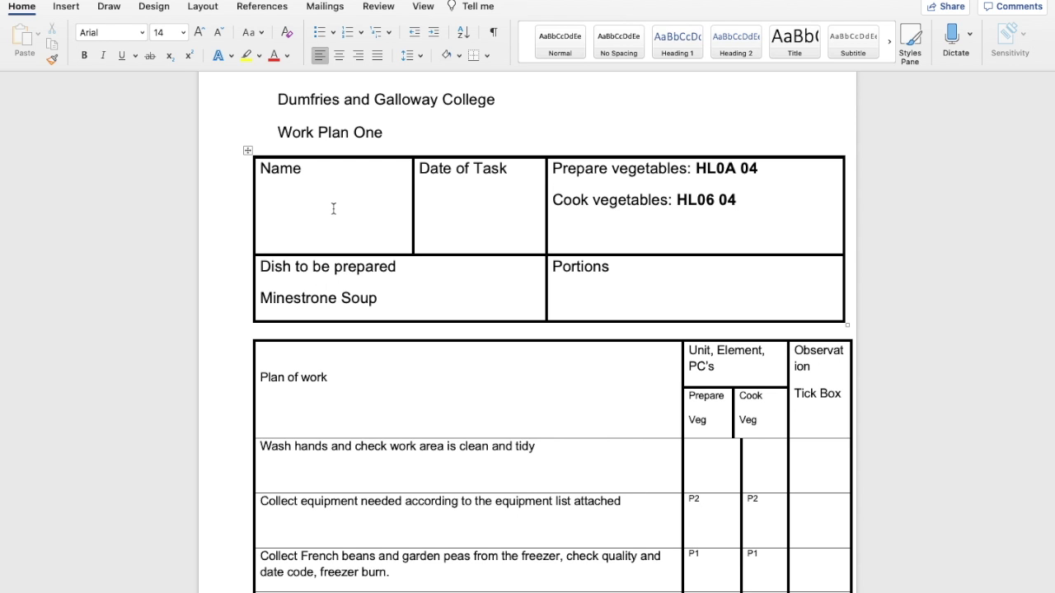
{"action": "scroll", "coordinate": [334, 208], "scroll_direction": "down", "scroll_amount": 5}
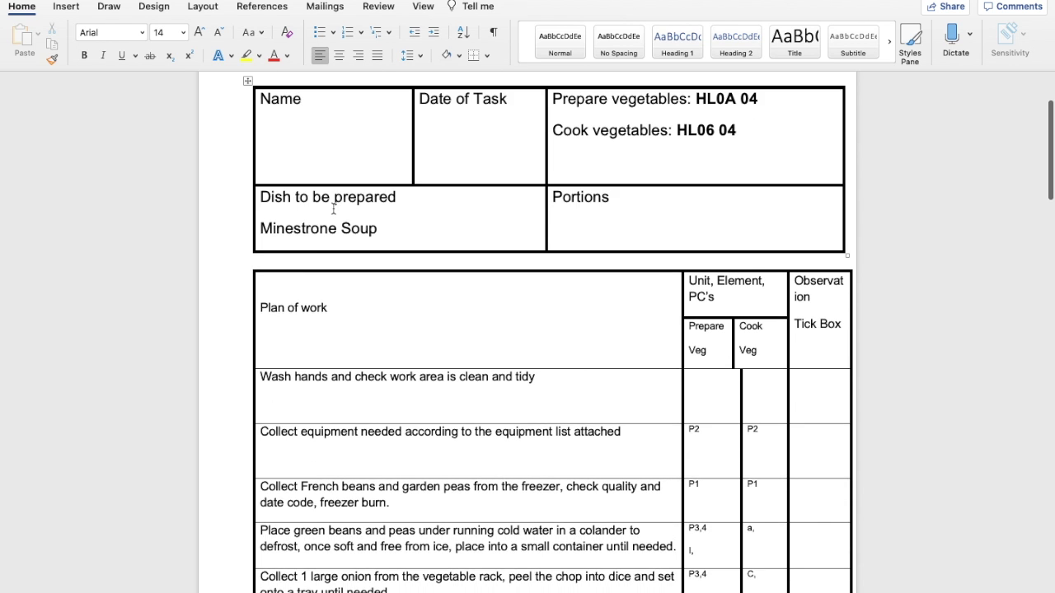
{"action": "scroll", "coordinate": [333, 209], "scroll_direction": "down", "scroll_amount": 2}
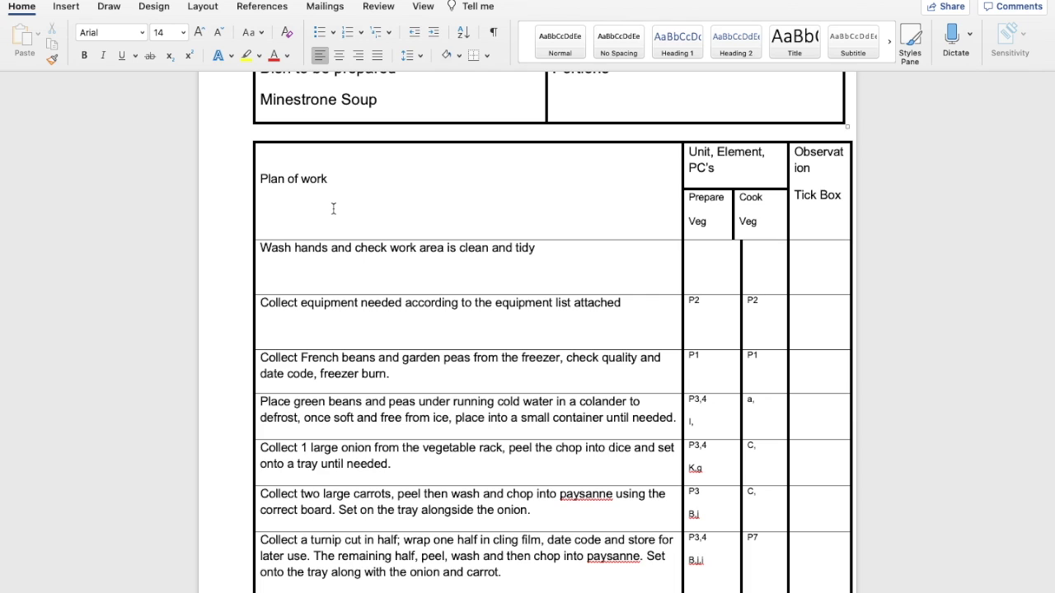
{"action": "scroll", "coordinate": [334, 208], "scroll_direction": "down", "scroll_amount": 5}
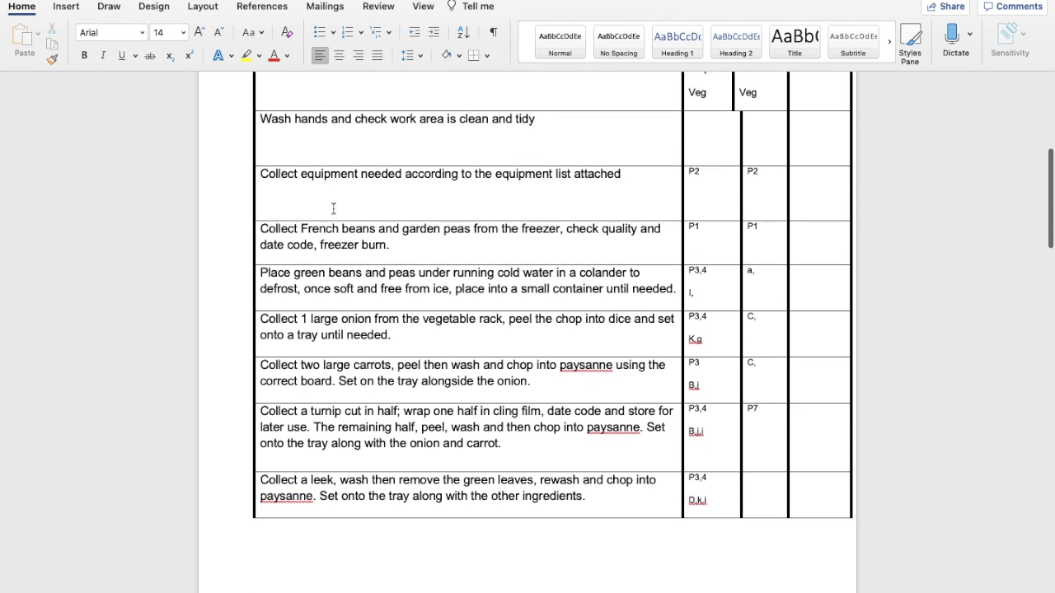
{"action": "scroll", "coordinate": [334, 208], "scroll_direction": "up", "scroll_amount": 6}
{"action": "scroll", "coordinate": [333, 208], "scroll_direction": "down", "scroll_amount": 6}
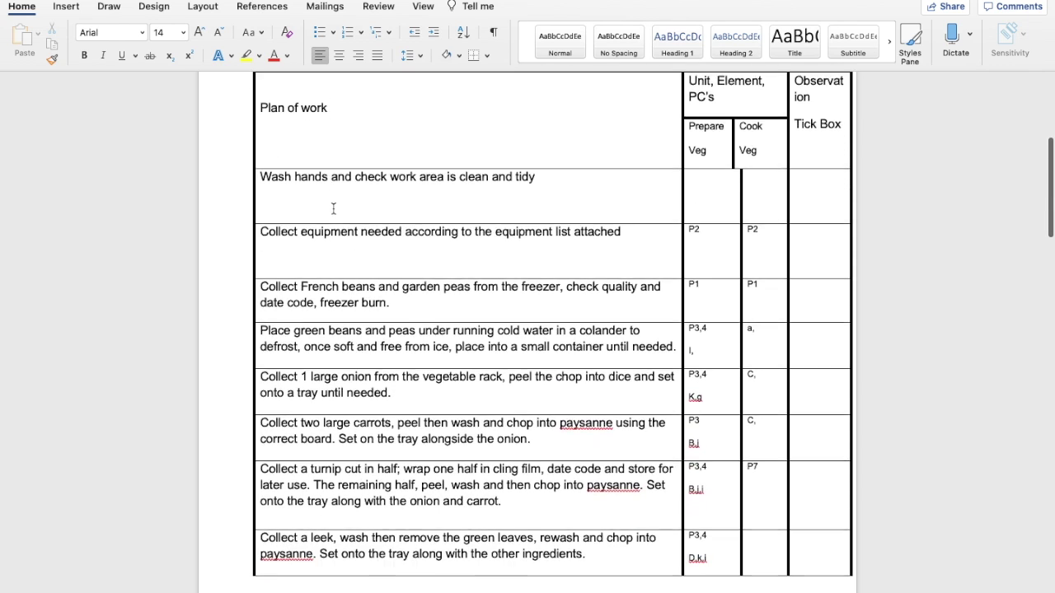
{"action": "scroll", "coordinate": [334, 209], "scroll_direction": "down", "scroll_amount": 3}
{"action": "scroll", "coordinate": [370, 154], "scroll_direction": "down", "scroll_amount": 1}
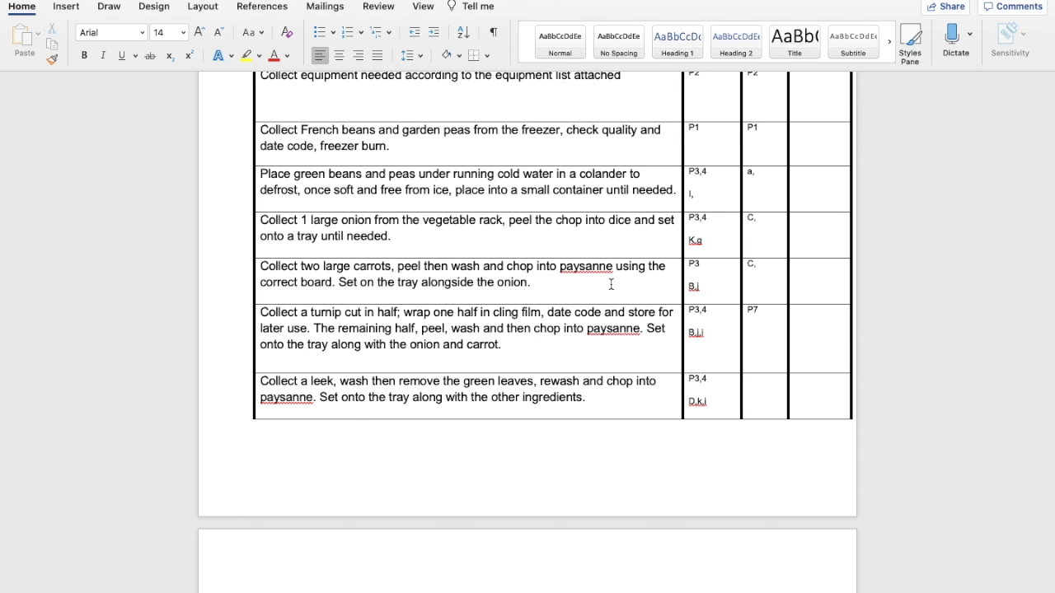
{"action": "scroll", "coordinate": [611, 285], "scroll_direction": "up", "scroll_amount": 10}
{"action": "scroll", "coordinate": [610, 284], "scroll_direction": "down", "scroll_amount": 10}
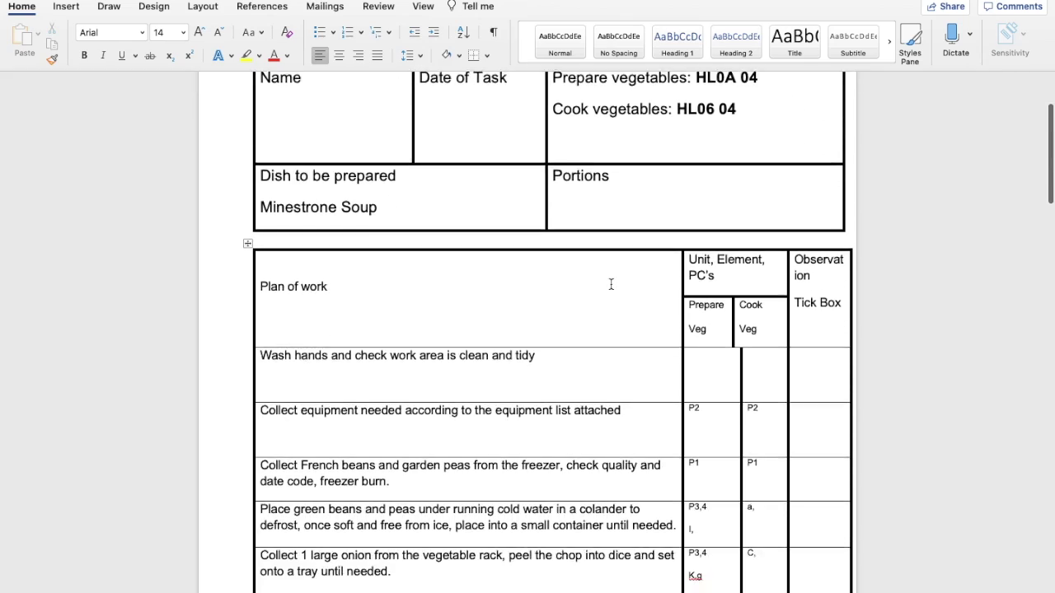
Read the remaining cooking steps of Work Plan One through to the assessor and candidate signature rows.
{"action": "scroll", "coordinate": [610, 285], "scroll_direction": "down", "scroll_amount": 10}
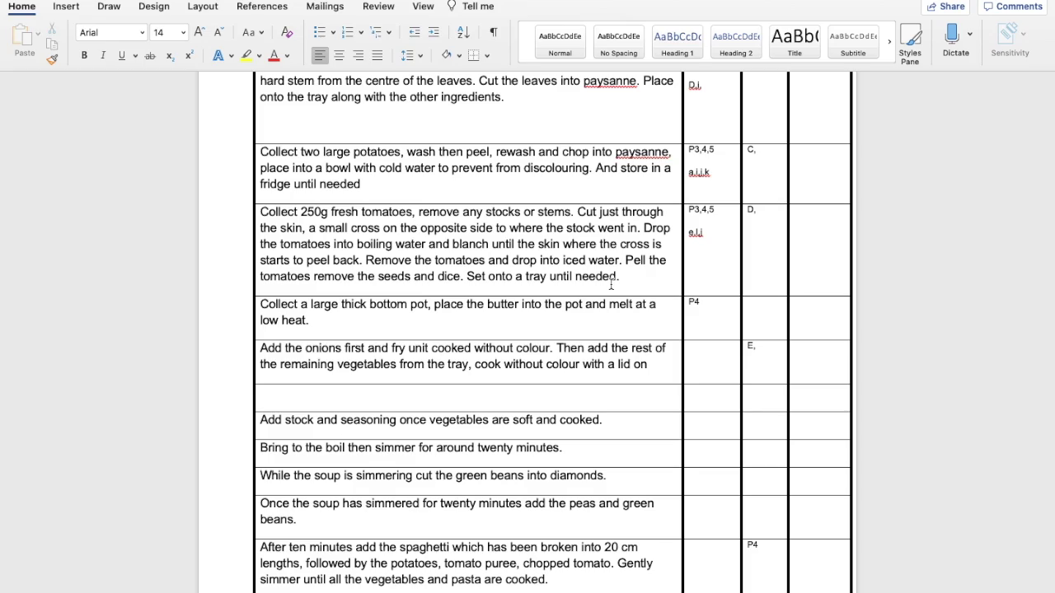
{"action": "scroll", "coordinate": [610, 284], "scroll_direction": "up", "scroll_amount": 15}
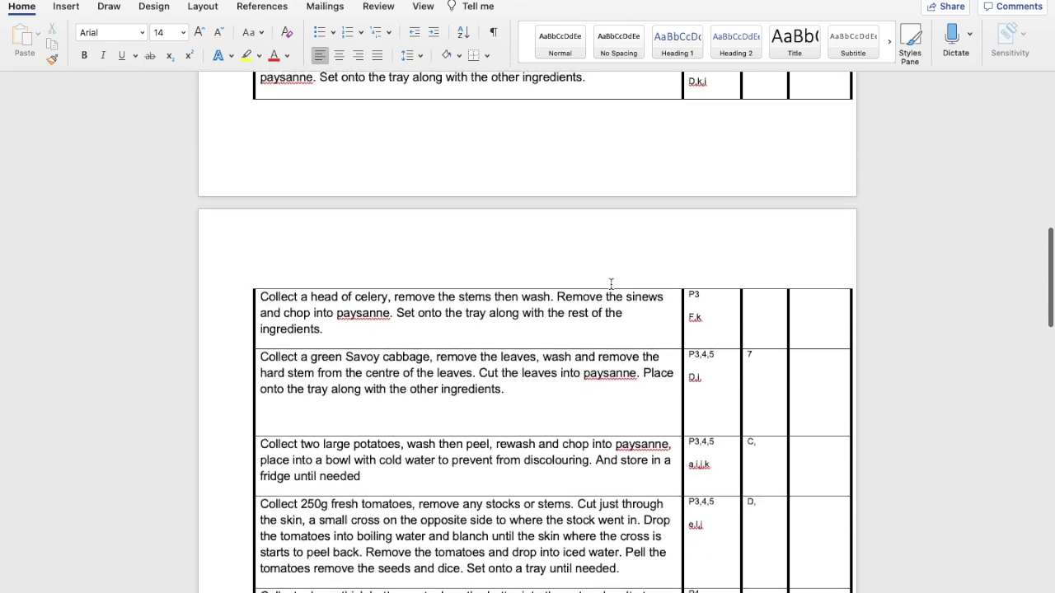
{"action": "scroll", "coordinate": [610, 284], "scroll_direction": "up", "scroll_amount": 4}
{"action": "scroll", "coordinate": [610, 284], "scroll_direction": "down", "scroll_amount": 20}
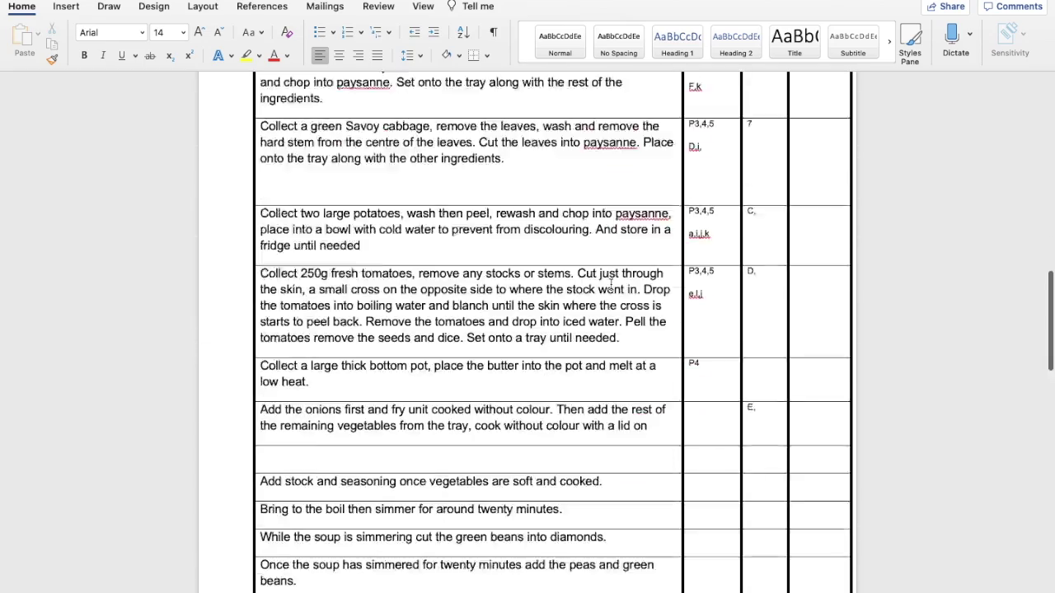
{"action": "scroll", "coordinate": [610, 285], "scroll_direction": "down", "scroll_amount": 12}
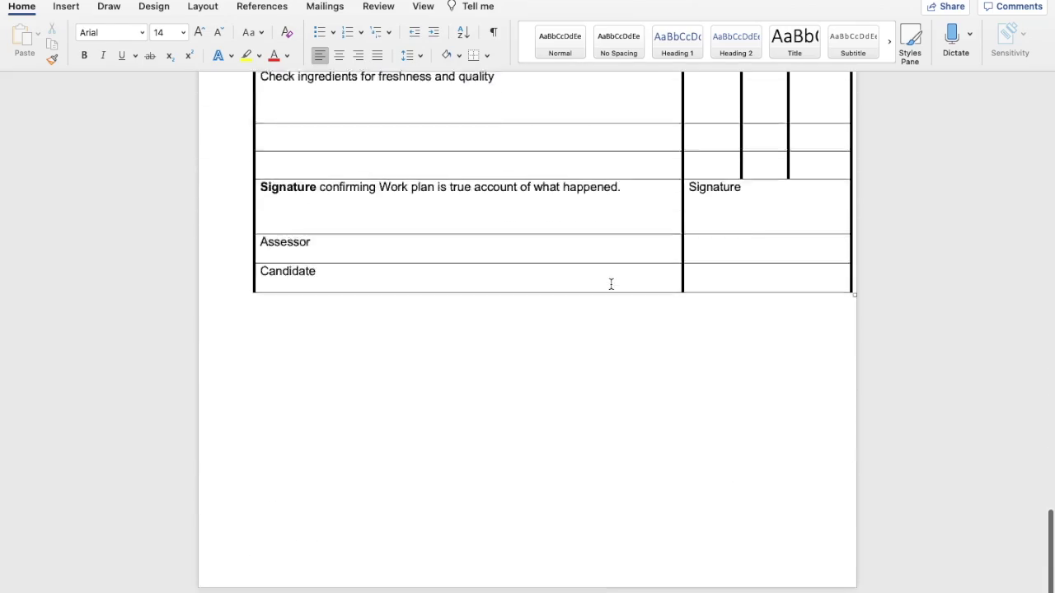
{"action": "scroll", "coordinate": [611, 284], "scroll_direction": "up", "scroll_amount": 5}
{"action": "scroll", "coordinate": [610, 284], "scroll_direction": "up", "scroll_amount": 20}
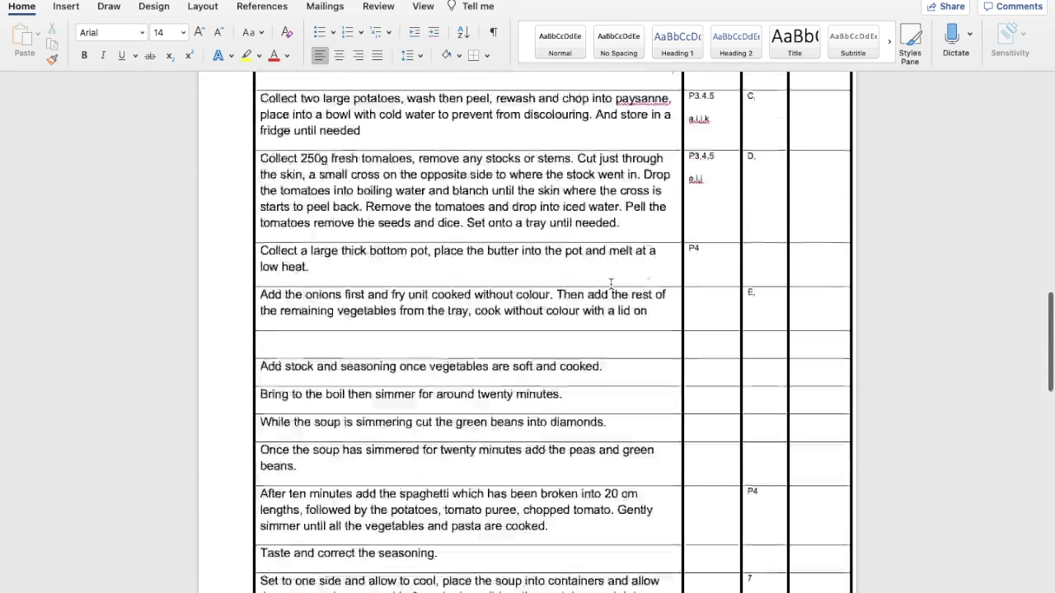
Switch to the Witness Taste Card document and read its scoring table, comments area, witness fields and submission notes.
{"action": "scroll", "coordinate": [610, 284], "scroll_direction": "down", "scroll_amount": 2}
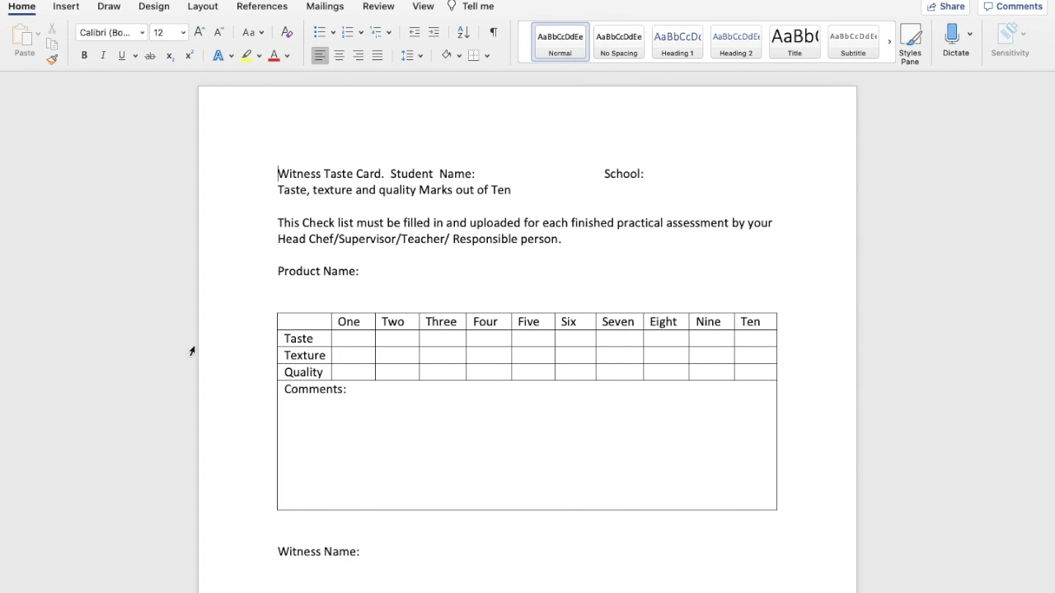
{"action": "scroll", "coordinate": [211, 371], "scroll_direction": "down", "scroll_amount": 2}
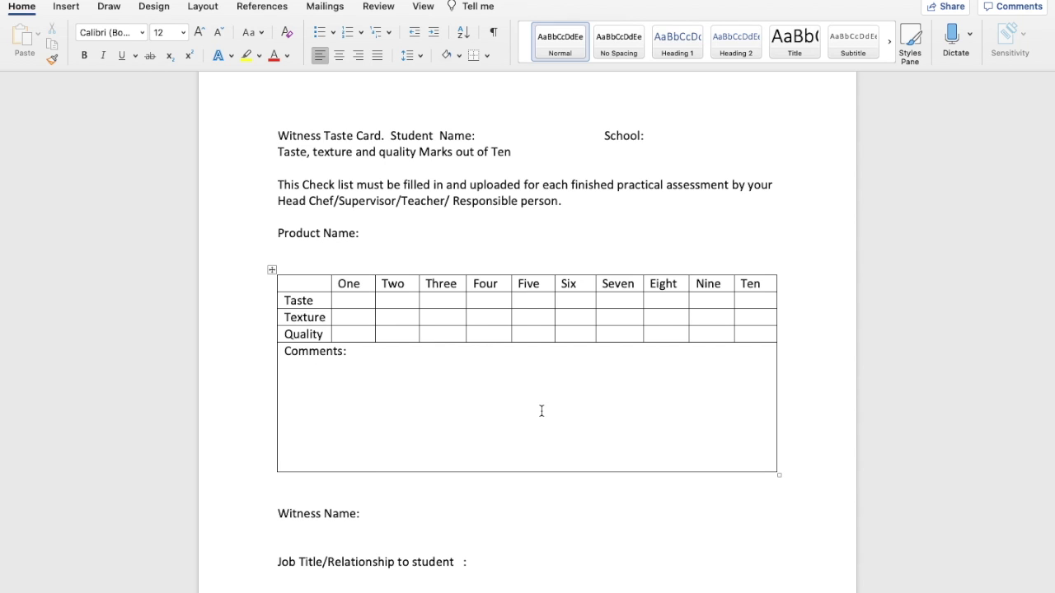
{"action": "scroll", "coordinate": [541, 410], "scroll_direction": "down", "scroll_amount": 5}
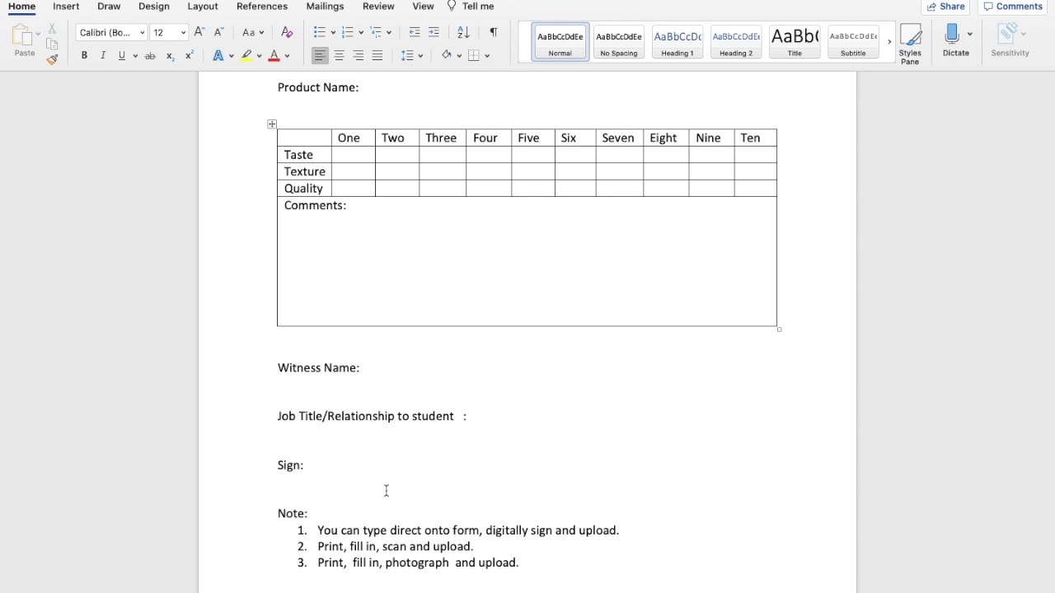
Review the Witness Taste Card again, from the student and product name fields through the marks table to the signature and notes.
{"action": "scroll", "coordinate": [386, 490], "scroll_direction": "down", "scroll_amount": 5}
{"action": "scroll", "coordinate": [386, 490], "scroll_direction": "up", "scroll_amount": 10}
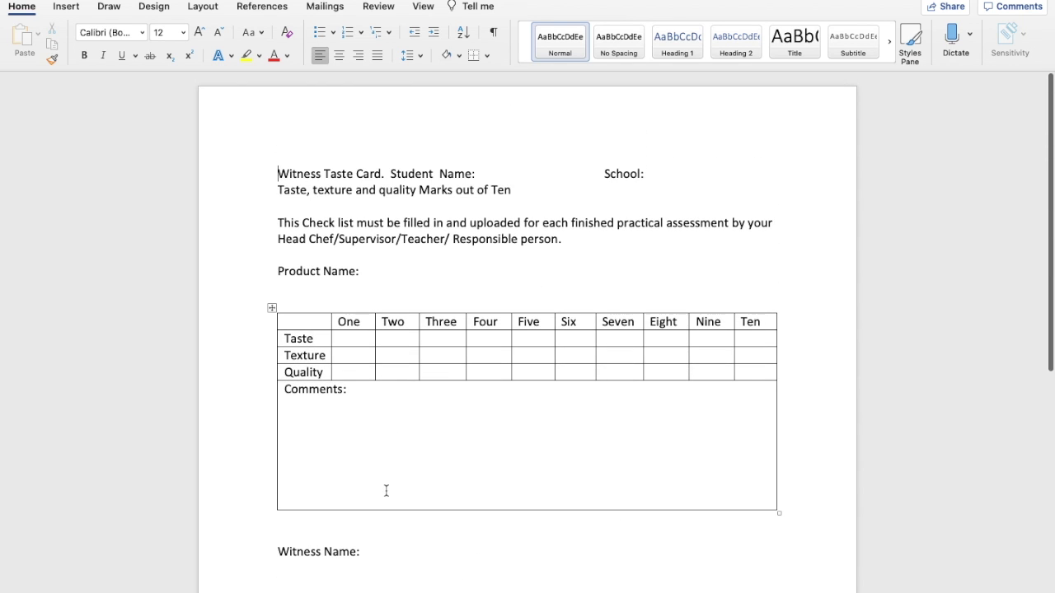
{"action": "scroll", "coordinate": [386, 491], "scroll_direction": "down", "scroll_amount": 5}
{"action": "scroll", "coordinate": [385, 490], "scroll_direction": "down", "scroll_amount": 1}
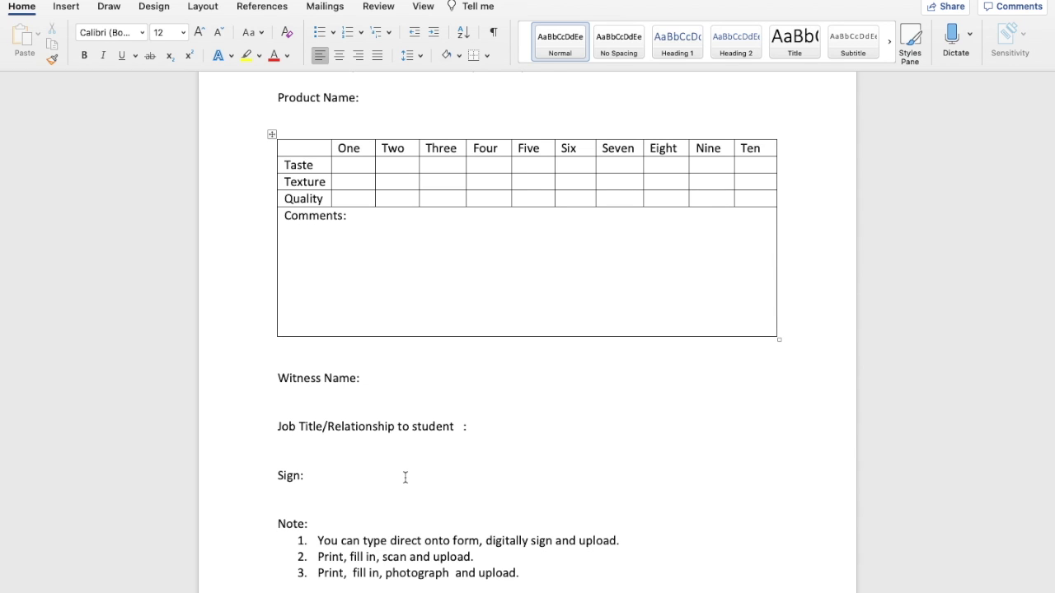
{"action": "scroll", "coordinate": [404, 477], "scroll_direction": "up", "scroll_amount": 6}
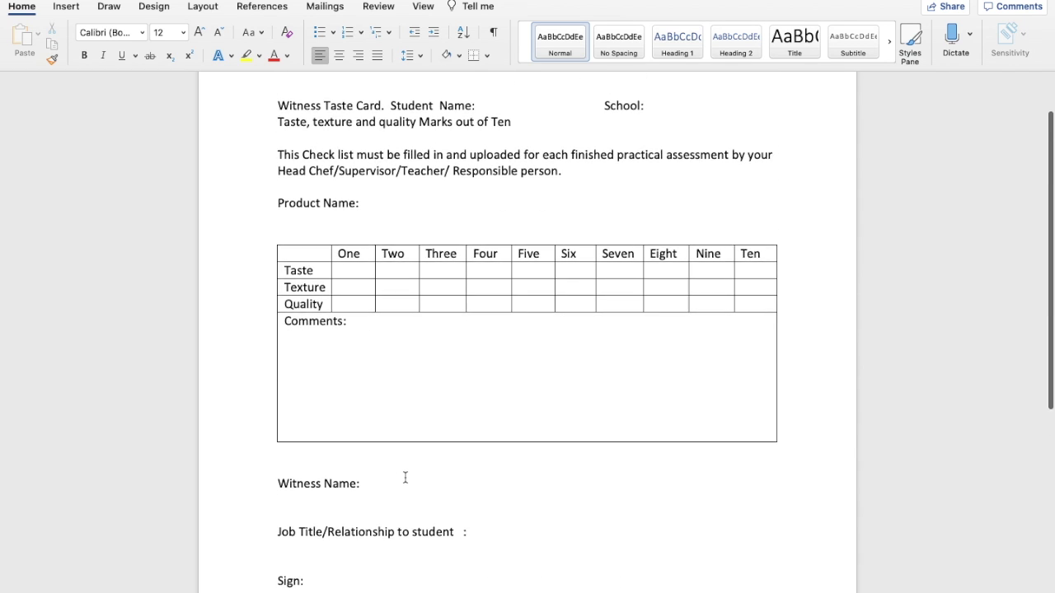
{"action": "scroll", "coordinate": [404, 477], "scroll_direction": "down", "scroll_amount": 3}
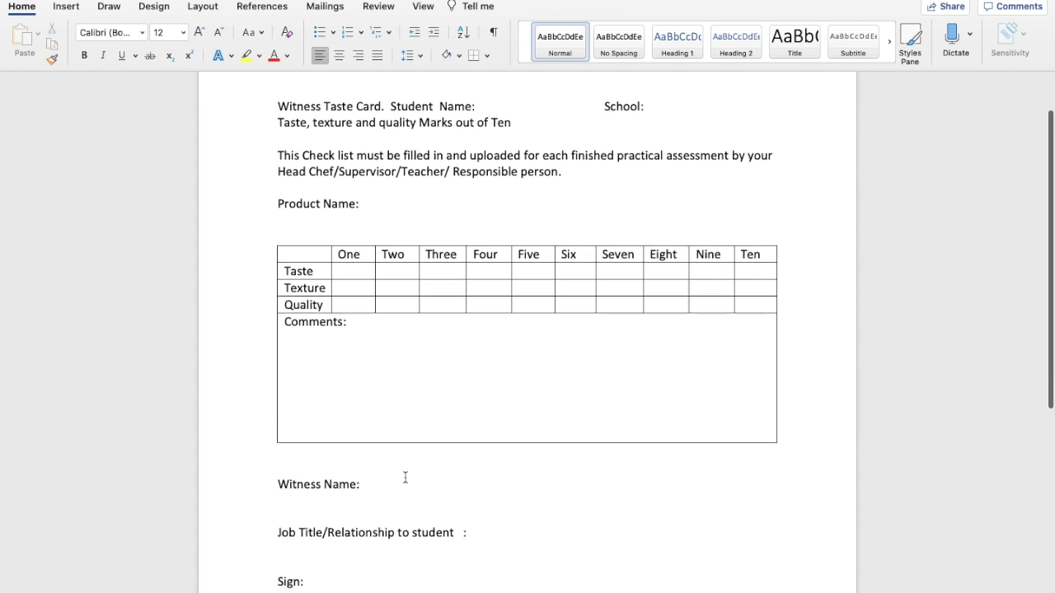
Switch to the LearnNet course page and look through the Cook Vegetables HL06 04 unit down to the Hot & Cold Sandwich's learning booklet.
{"action": "key", "text": "ctrl+Right"}
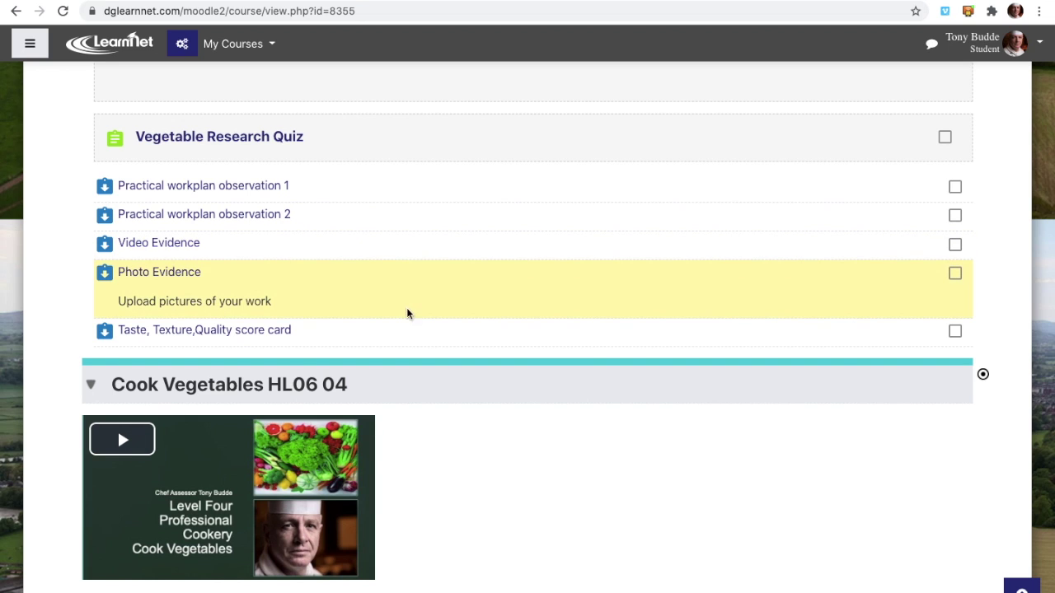
{"action": "scroll", "coordinate": [503, 459], "scroll_direction": "down", "scroll_amount": 4}
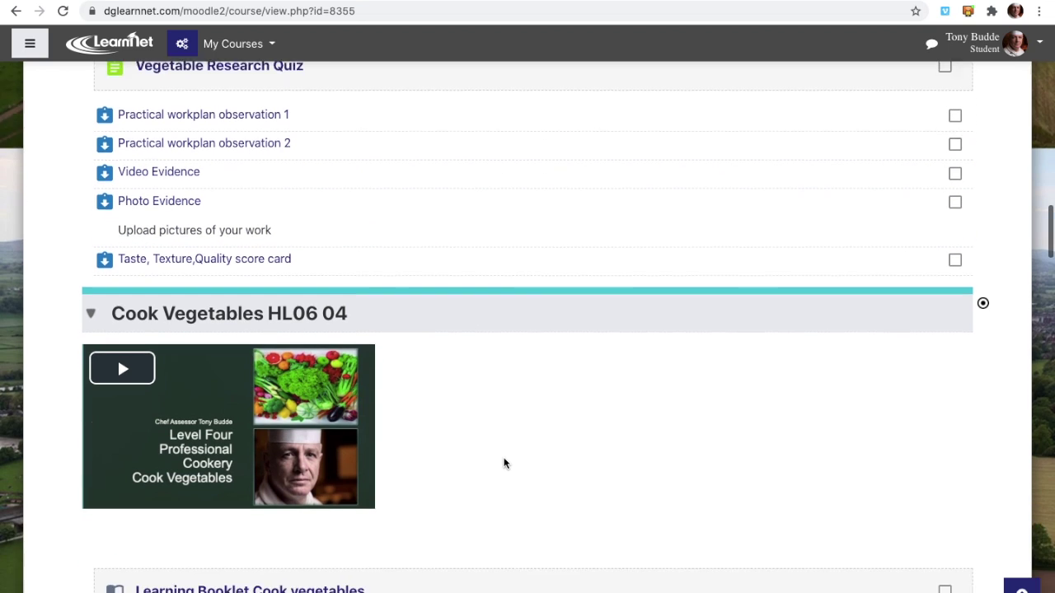
{"action": "scroll", "coordinate": [504, 460], "scroll_direction": "down", "scroll_amount": 6}
{"action": "scroll", "coordinate": [504, 460], "scroll_direction": "up", "scroll_amount": 3}
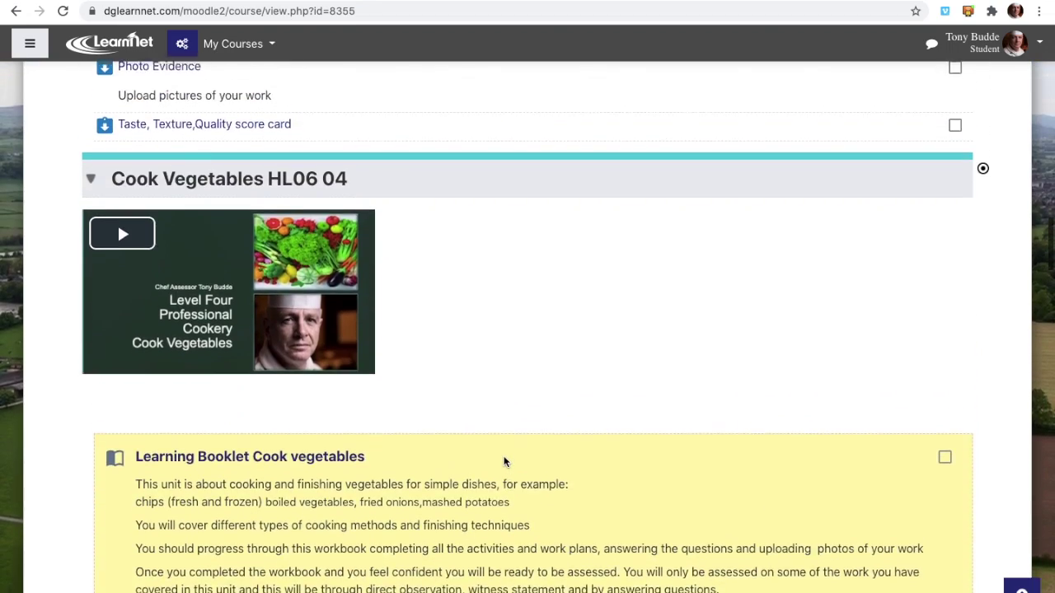
{"action": "scroll", "coordinate": [504, 460], "scroll_direction": "down", "scroll_amount": 1}
{"action": "scroll", "coordinate": [504, 460], "scroll_direction": "down", "scroll_amount": 12}
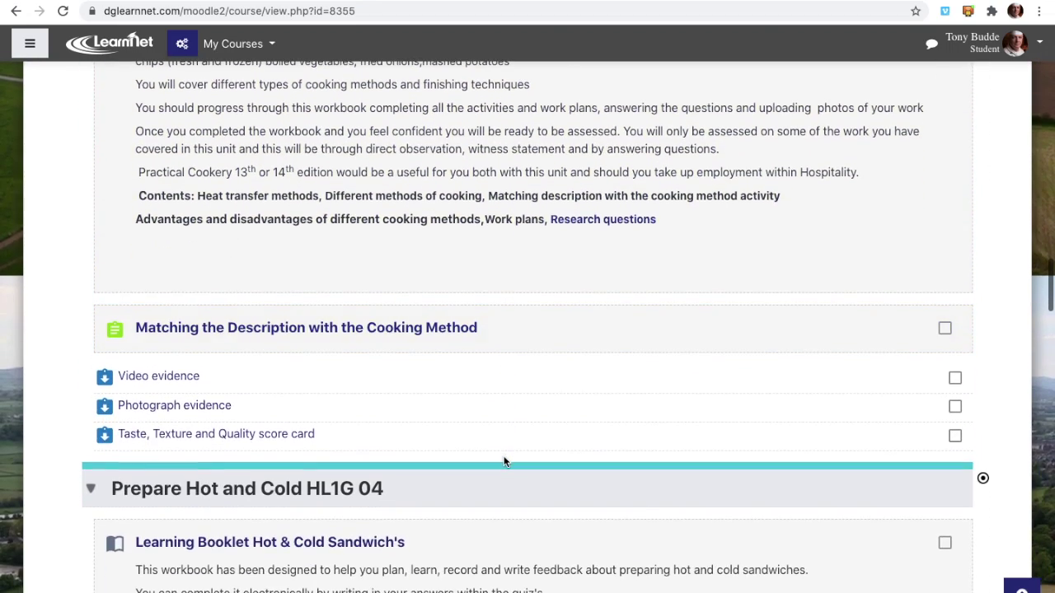
{"action": "scroll", "coordinate": [503, 456], "scroll_direction": "down", "scroll_amount": 1}
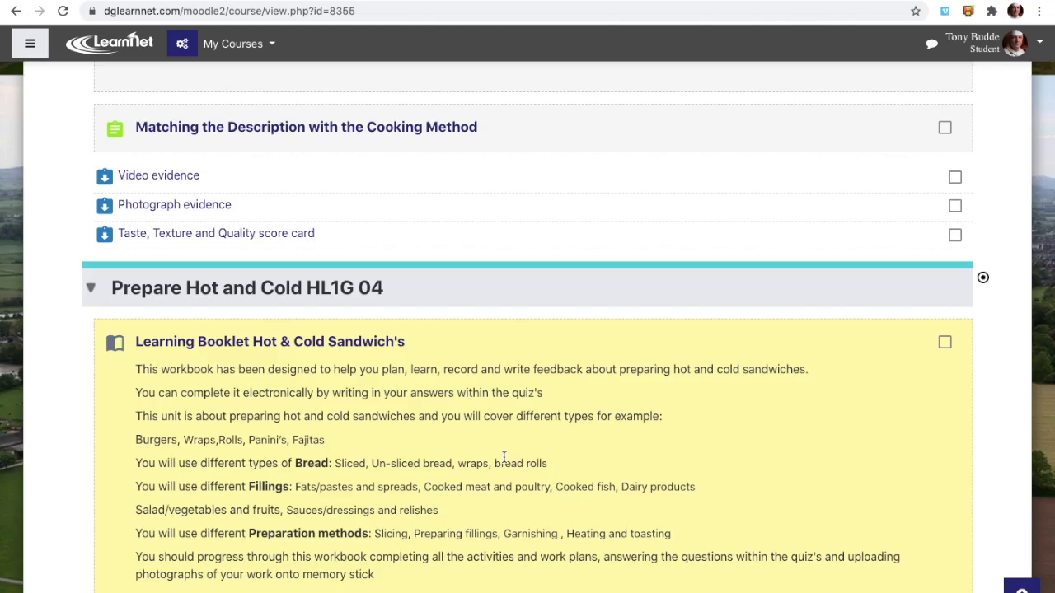
Go back to the Prepare Vegetables HL0A 04 unit and review its learning booklet description and evidence upload activities.
{"action": "scroll", "coordinate": [504, 457], "scroll_direction": "up", "scroll_amount": 20}
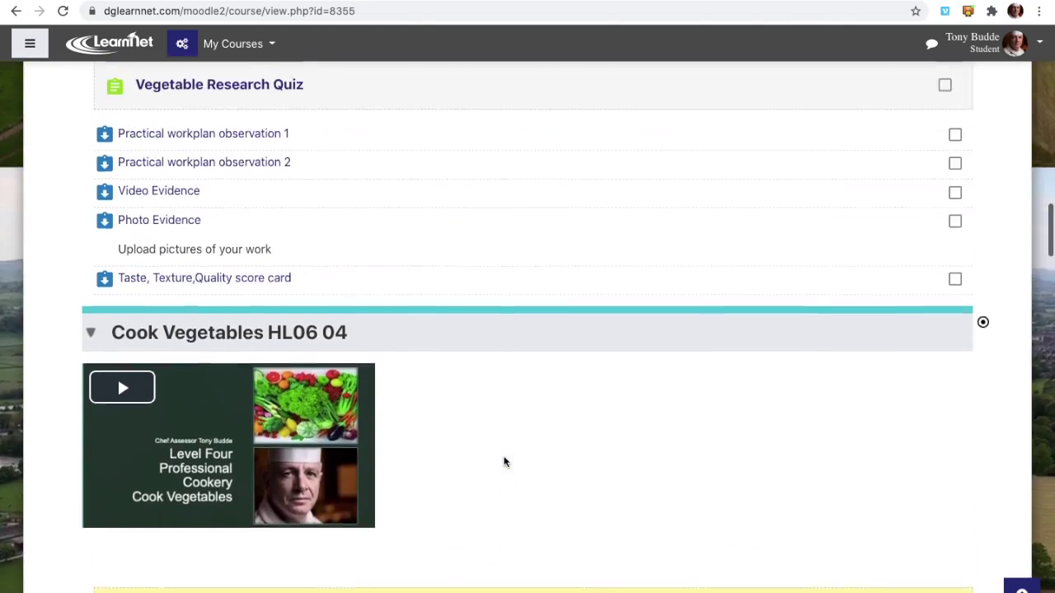
{"action": "scroll", "coordinate": [504, 461], "scroll_direction": "up", "scroll_amount": 13}
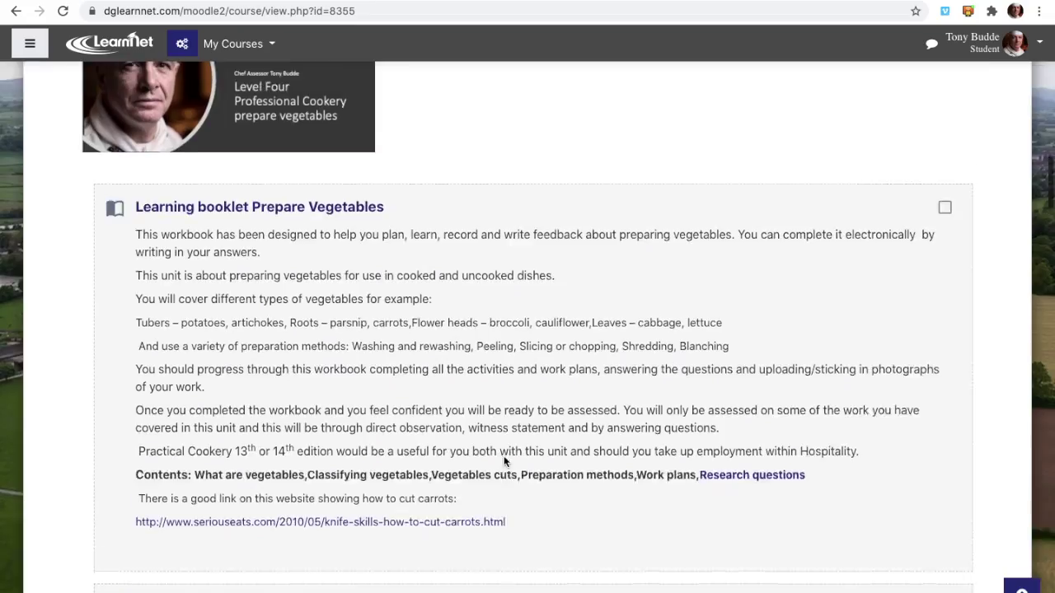
{"action": "scroll", "coordinate": [505, 462], "scroll_direction": "up", "scroll_amount": 3}
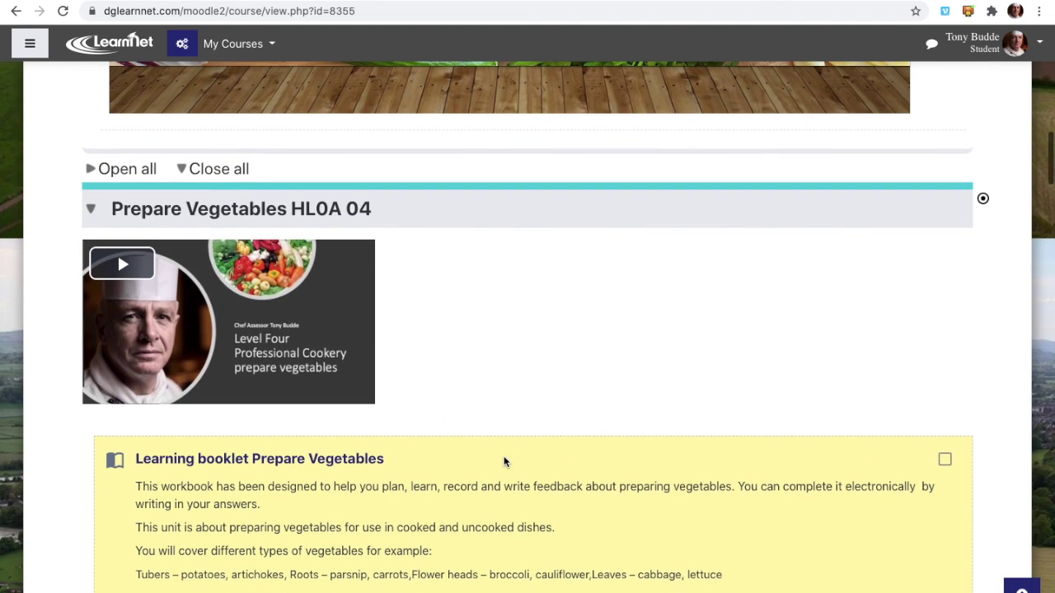
{"action": "scroll", "coordinate": [505, 461], "scroll_direction": "up", "scroll_amount": 6}
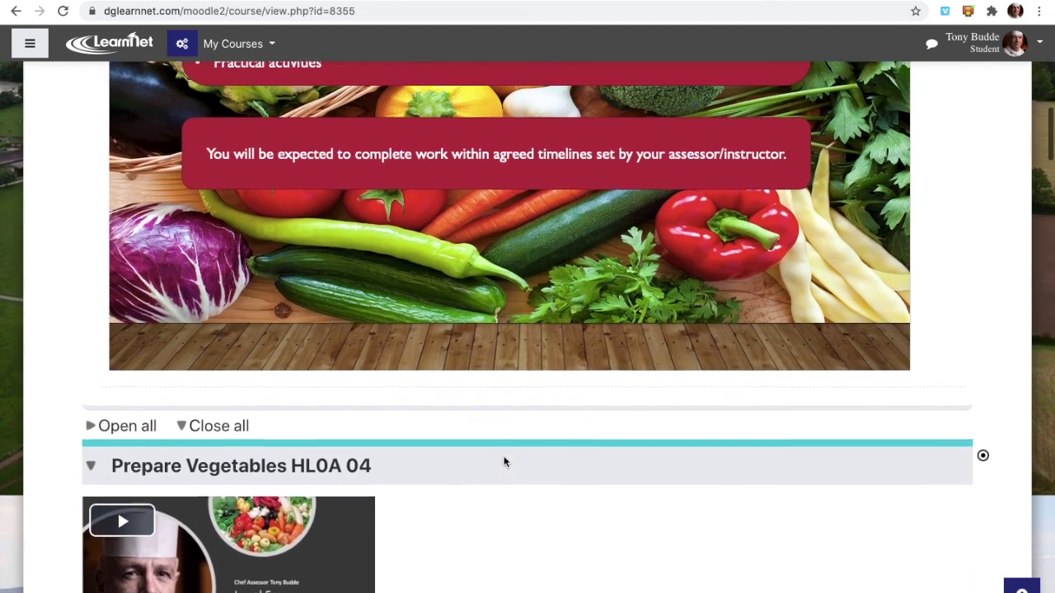
{"action": "scroll", "coordinate": [504, 462], "scroll_direction": "down", "scroll_amount": 8}
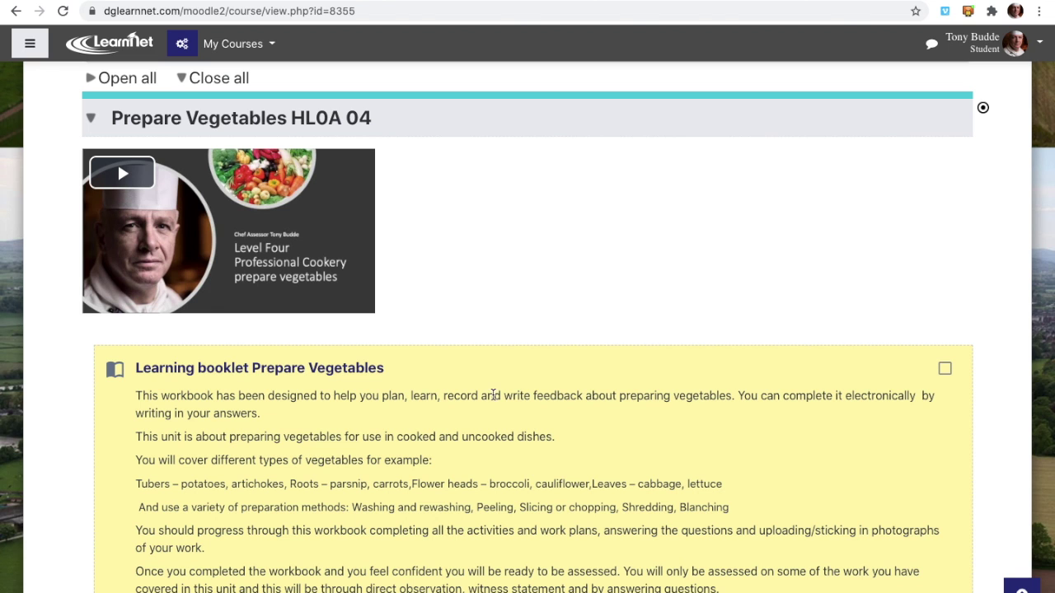
{"action": "scroll", "coordinate": [494, 387], "scroll_direction": "down", "scroll_amount": 6}
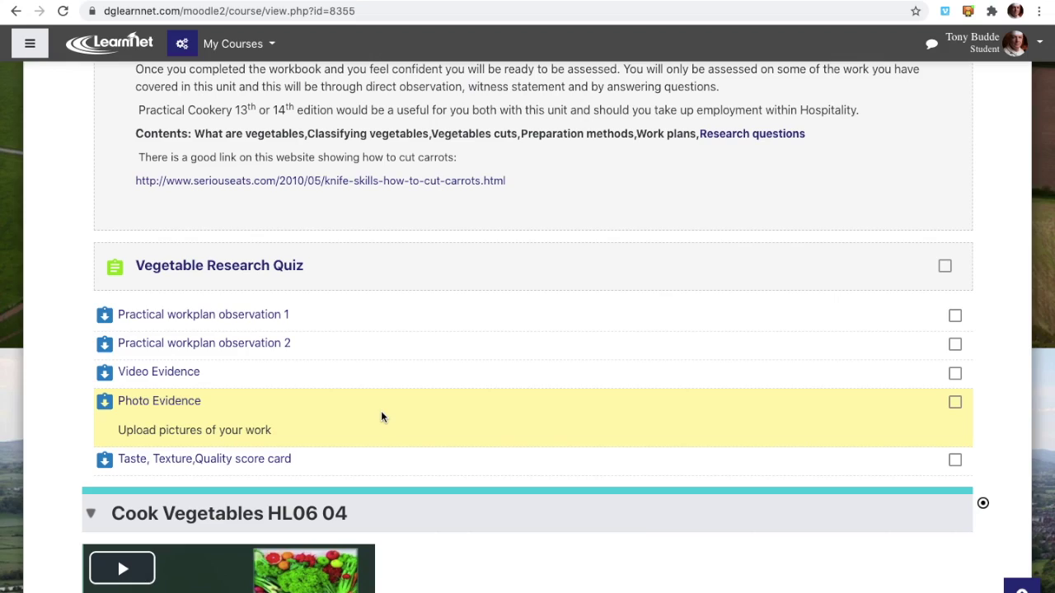
Review the course introduction, covering the seven units, the ways evidence is recorded and the expected timelines.
{"action": "scroll", "coordinate": [382, 416], "scroll_direction": "up", "scroll_amount": 8}
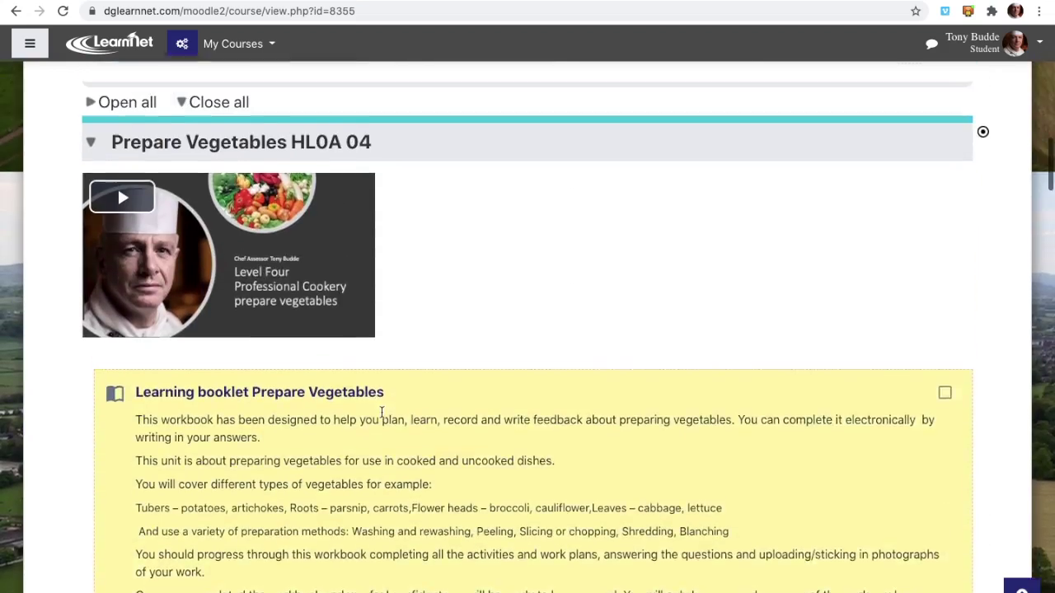
{"action": "scroll", "coordinate": [381, 416], "scroll_direction": "up", "scroll_amount": 10}
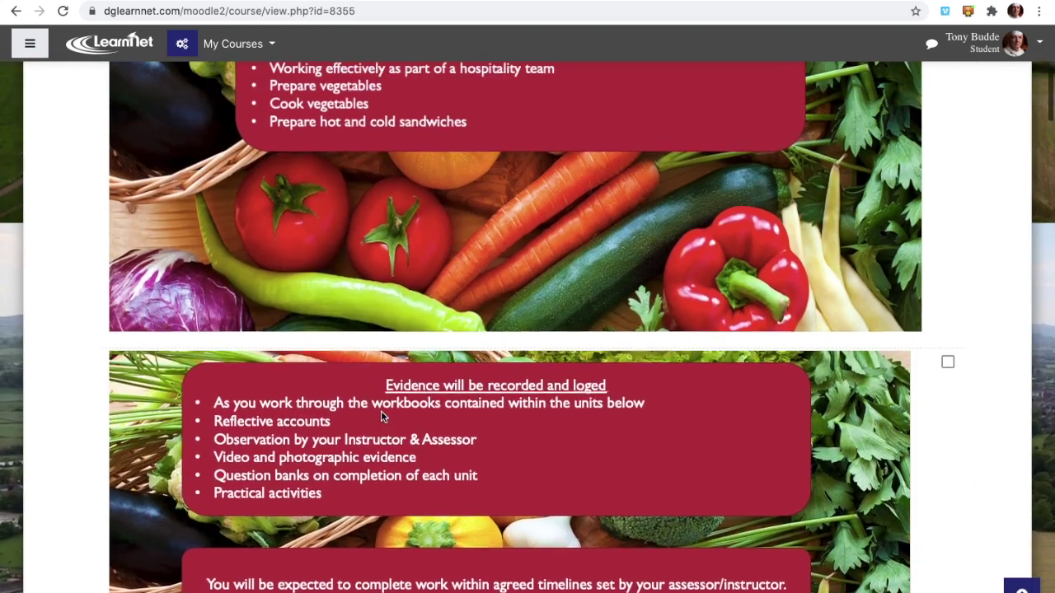
{"action": "scroll", "coordinate": [380, 411], "scroll_direction": "up", "scroll_amount": 3}
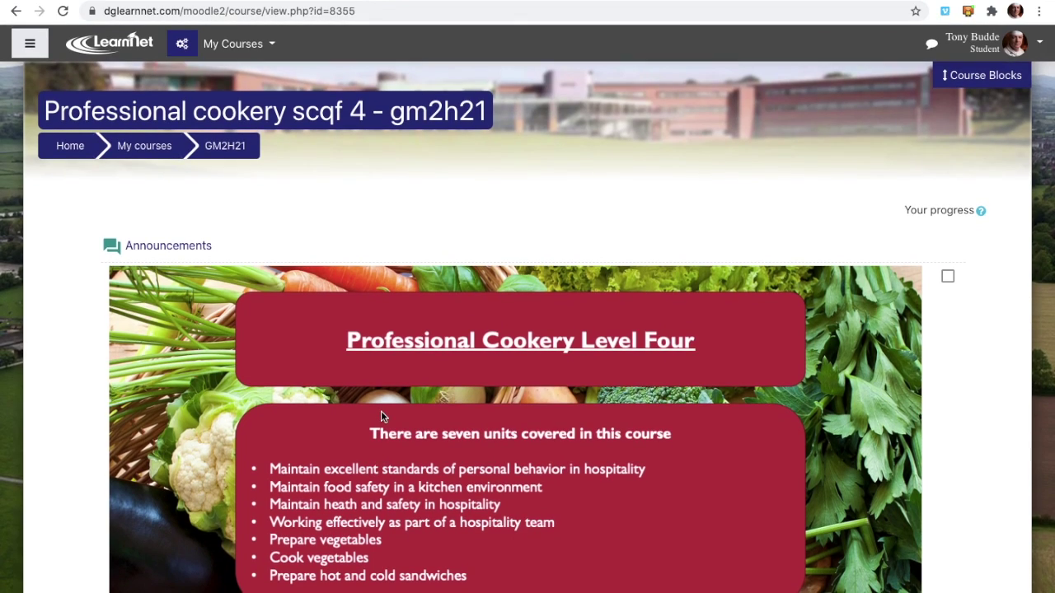
{"action": "scroll", "coordinate": [380, 410], "scroll_direction": "down", "scroll_amount": 2}
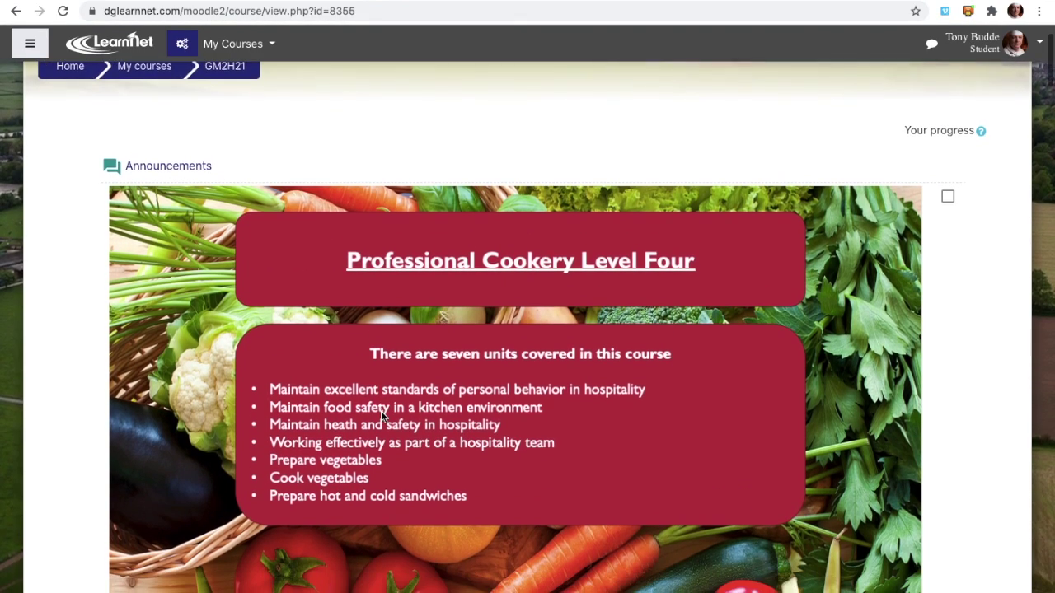
{"action": "scroll", "coordinate": [381, 414], "scroll_direction": "down", "scroll_amount": 6}
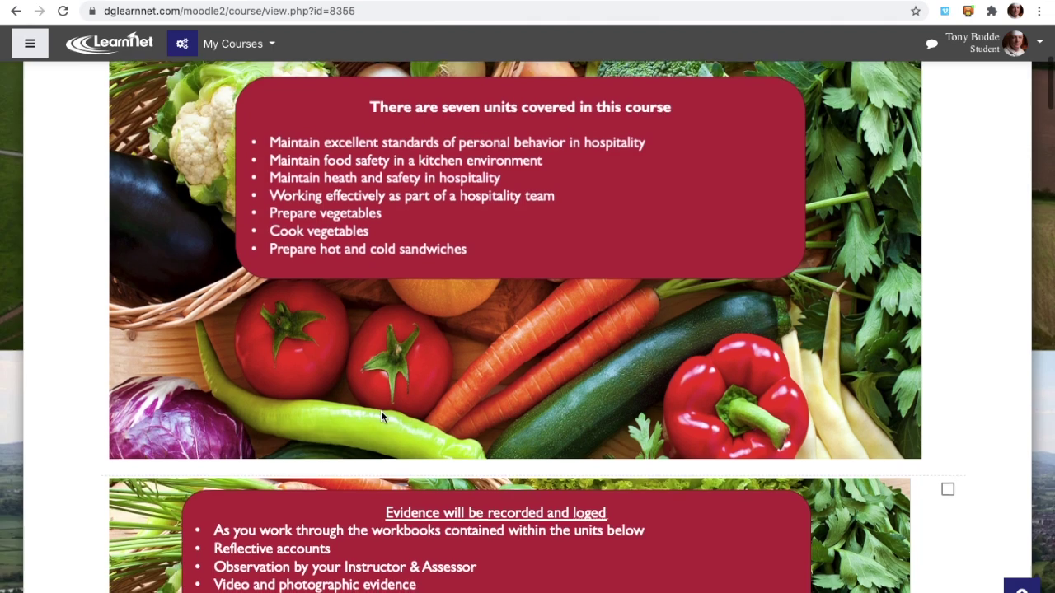
{"action": "scroll", "coordinate": [381, 412], "scroll_direction": "down", "scroll_amount": 6}
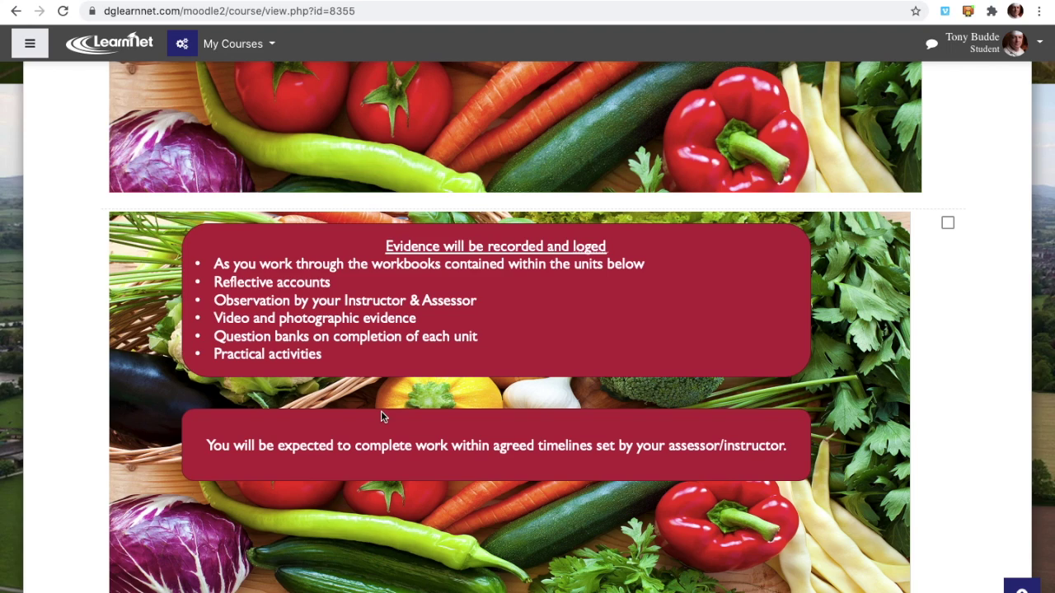
{"action": "scroll", "coordinate": [381, 414], "scroll_direction": "up", "scroll_amount": 10}
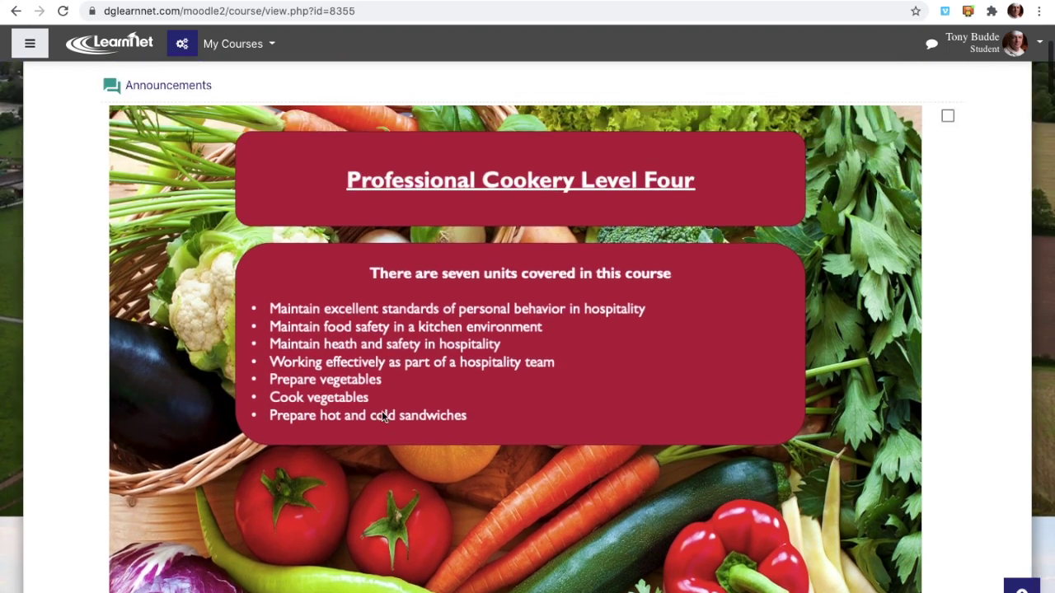
Read the Prepare Vegetables learning booklet details through to the Vegetable Research Quiz, workplan observations and Video Evidence activity.
{"action": "scroll", "coordinate": [381, 416], "scroll_direction": "down", "scroll_amount": 20}
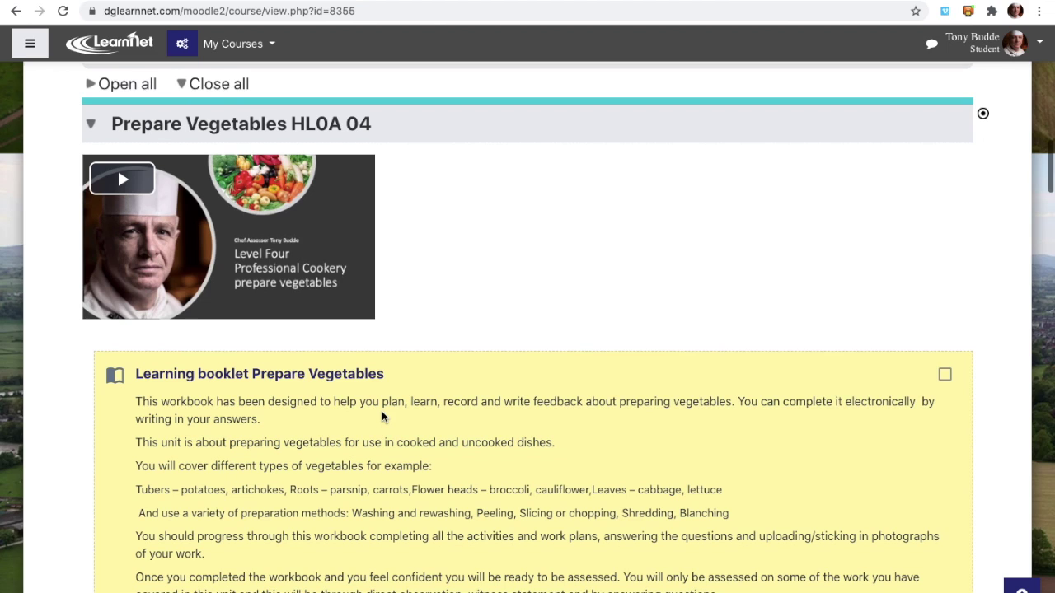
{"action": "scroll", "coordinate": [382, 410], "scroll_direction": "down", "scroll_amount": 1}
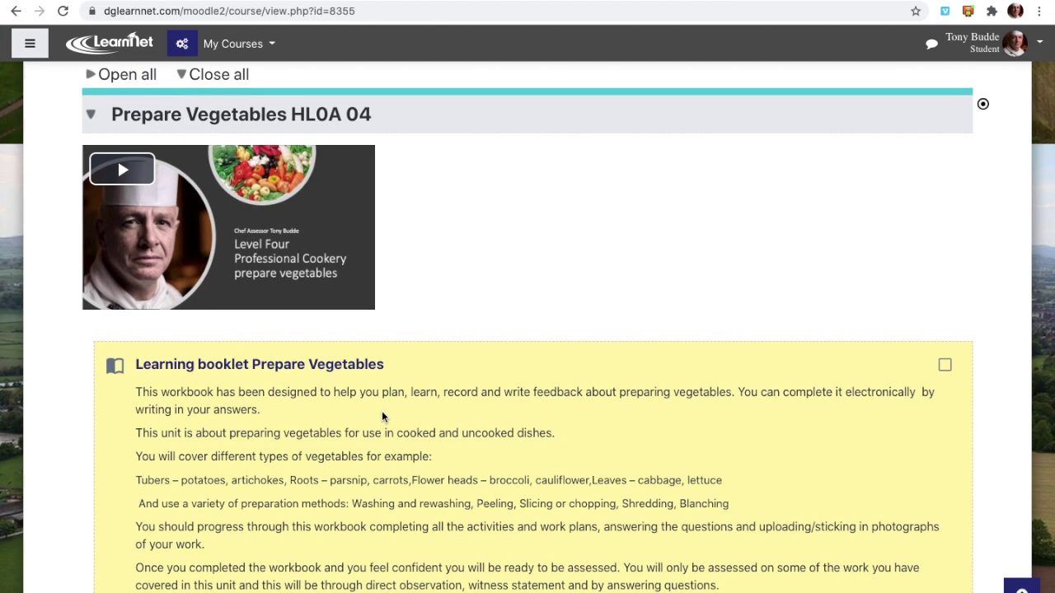
{"action": "scroll", "coordinate": [381, 410], "scroll_direction": "down", "scroll_amount": 2}
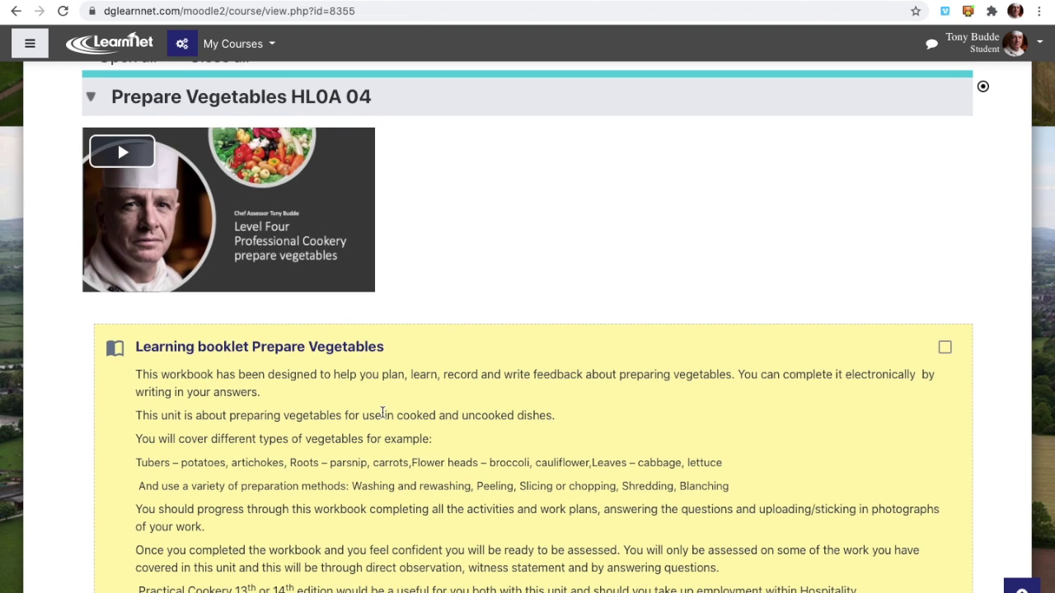
{"action": "scroll", "coordinate": [382, 413], "scroll_direction": "down", "scroll_amount": 10}
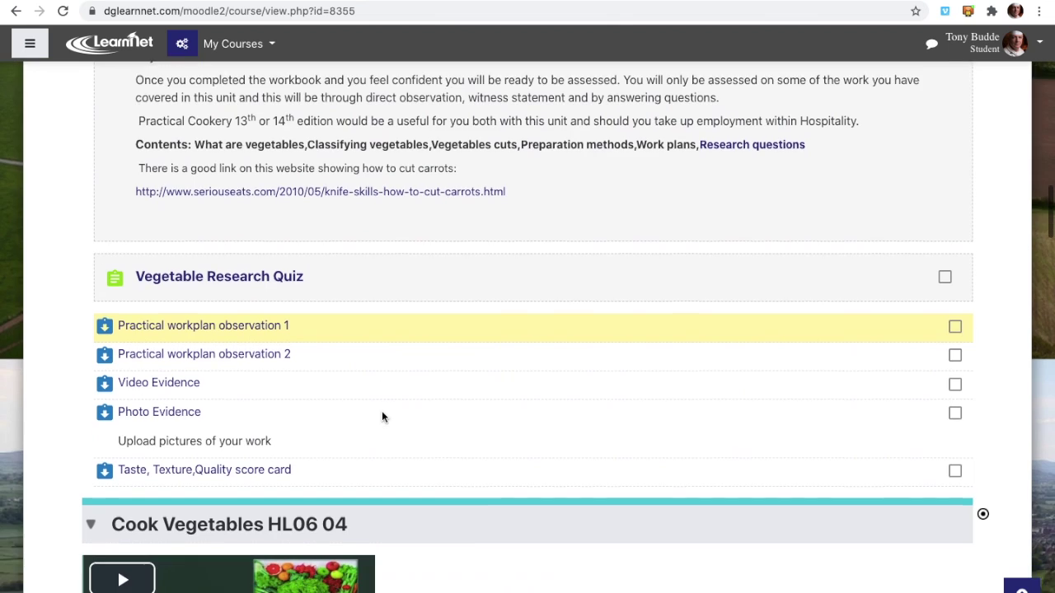
{"action": "scroll", "coordinate": [381, 416], "scroll_direction": "down", "scroll_amount": 2}
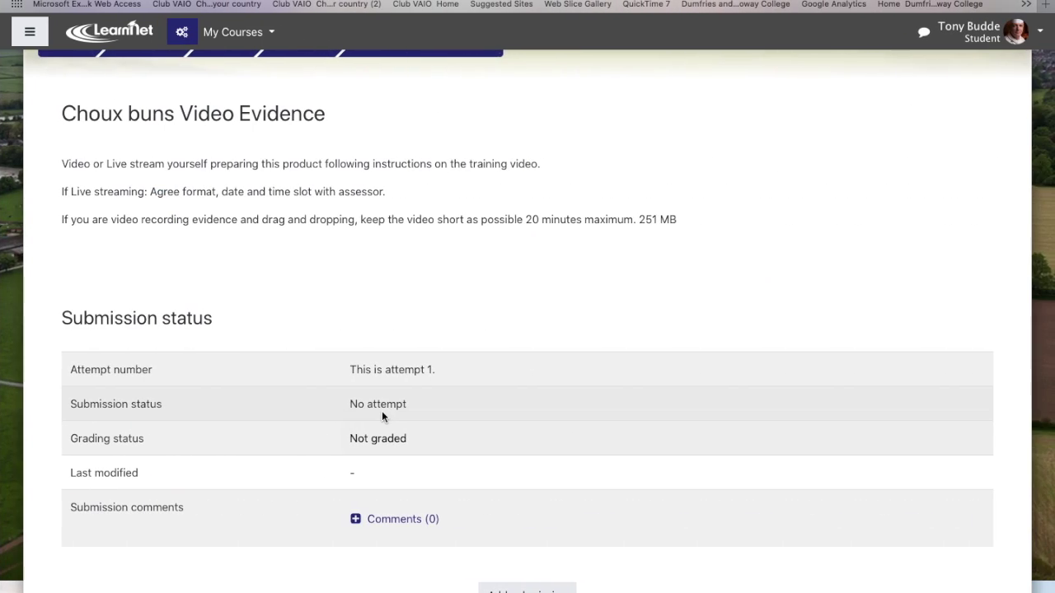
Examine the instructions and submission status of the Choux buns Video Evidence assignment, and open its file submission area.
{"action": "scroll", "coordinate": [382, 410], "scroll_direction": "up", "scroll_amount": 2}
{"action": "scroll", "coordinate": [381, 411], "scroll_direction": "down", "scroll_amount": 2}
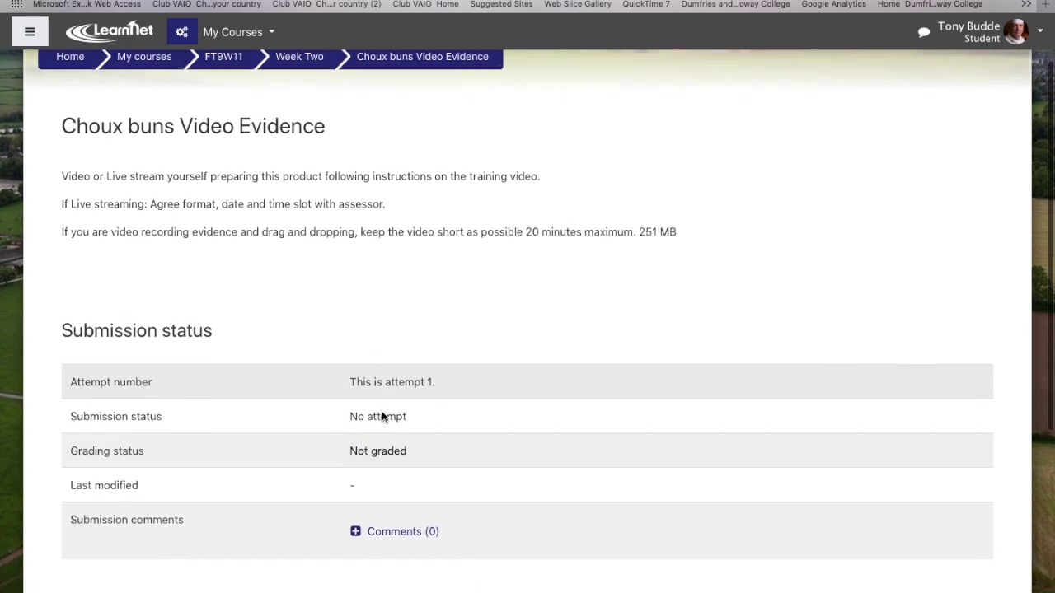
{"action": "scroll", "coordinate": [382, 415], "scroll_direction": "up", "scroll_amount": 2}
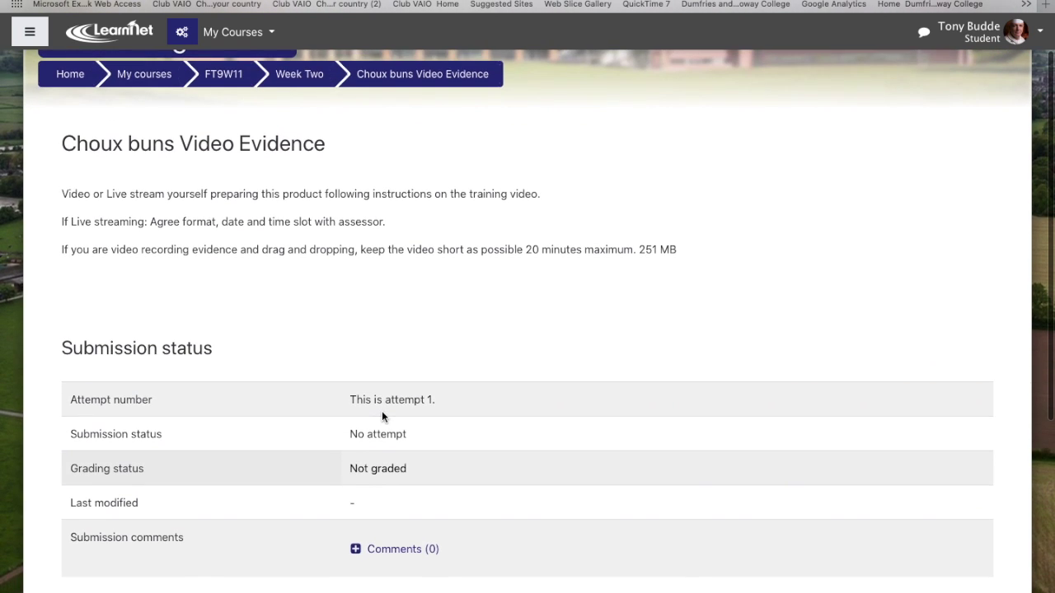
{"action": "scroll", "coordinate": [382, 416], "scroll_direction": "down", "scroll_amount": 3}
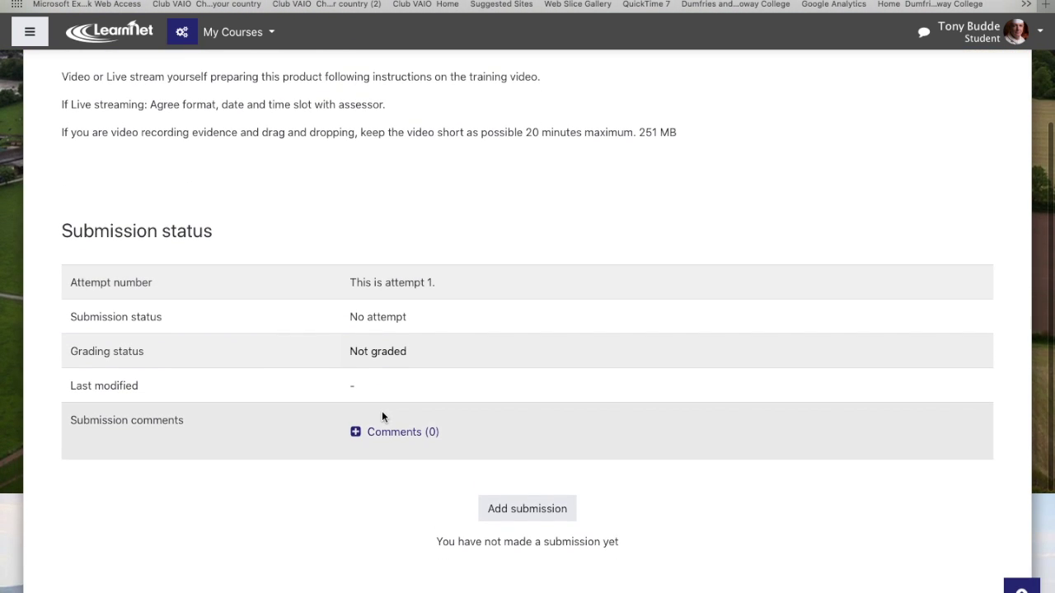
{"action": "scroll", "coordinate": [382, 416], "scroll_direction": "down", "scroll_amount": 2}
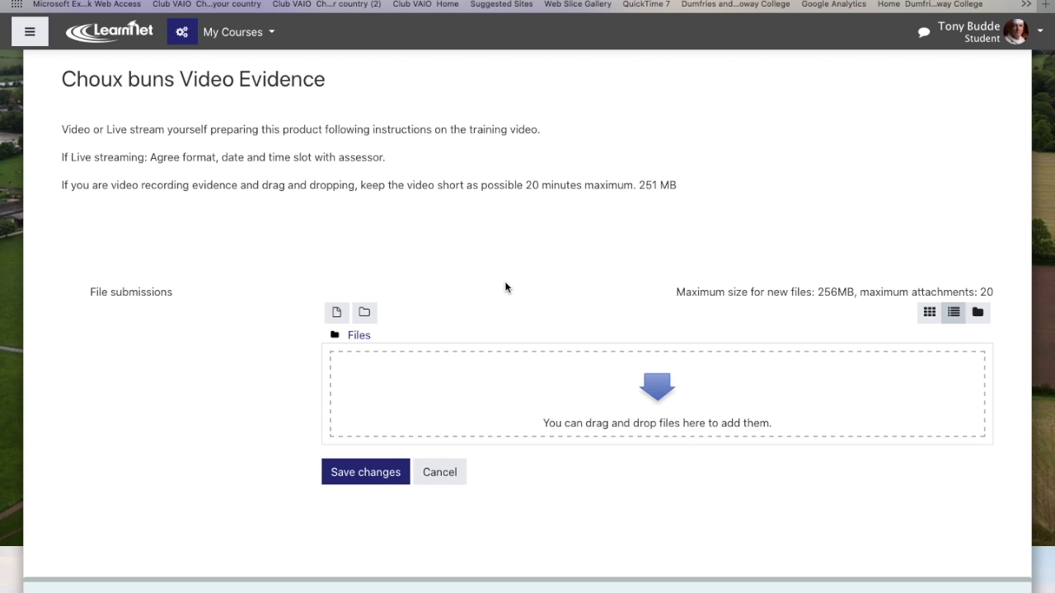
{"action": "scroll", "coordinate": [505, 285], "scroll_direction": "down", "scroll_amount": 4}
{"action": "scroll", "coordinate": [505, 278], "scroll_direction": "up", "scroll_amount": 7}
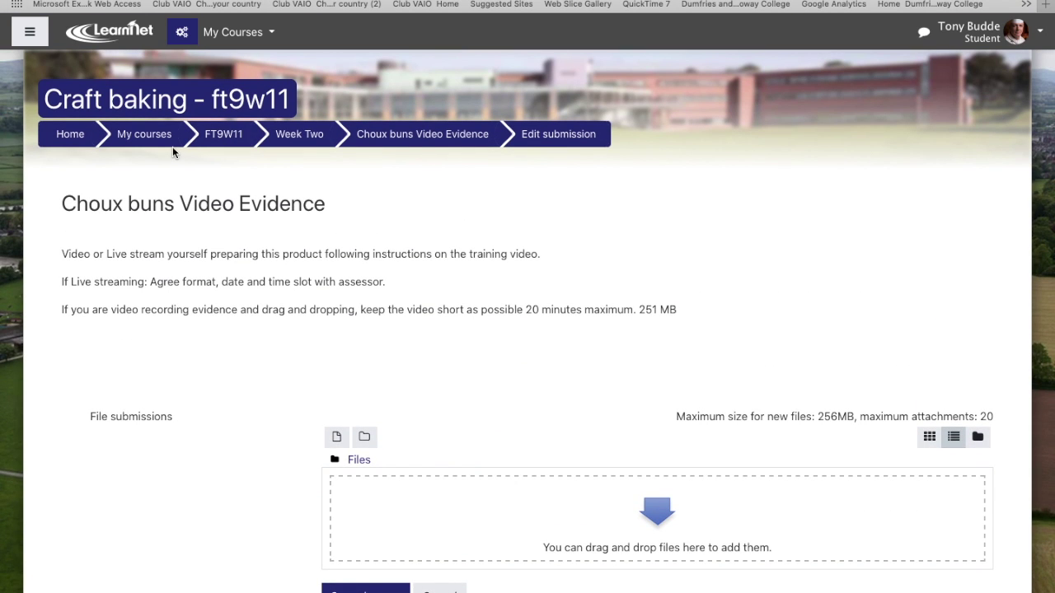
Switch back to the Professional Cookery course page and skim the Cook Vegetables HL06 04 unit down to the Work effectively HL15 04 unit.
{"action": "key", "text": "ctrl+Left"}
{"action": "key", "text": "ctrl+Left"}
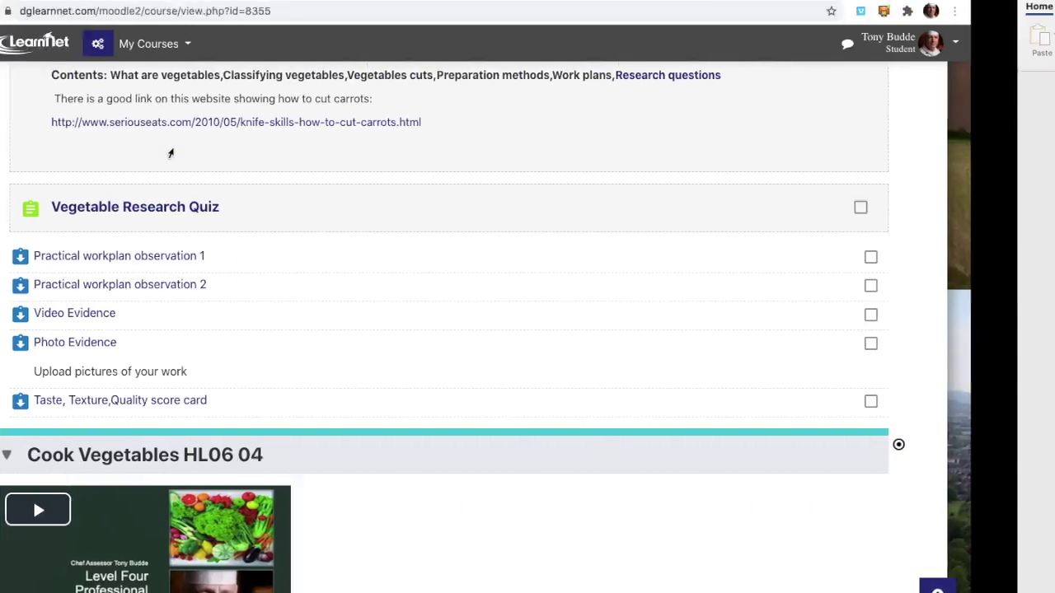
{"action": "scroll", "coordinate": [247, 326], "scroll_direction": "down", "scroll_amount": 5}
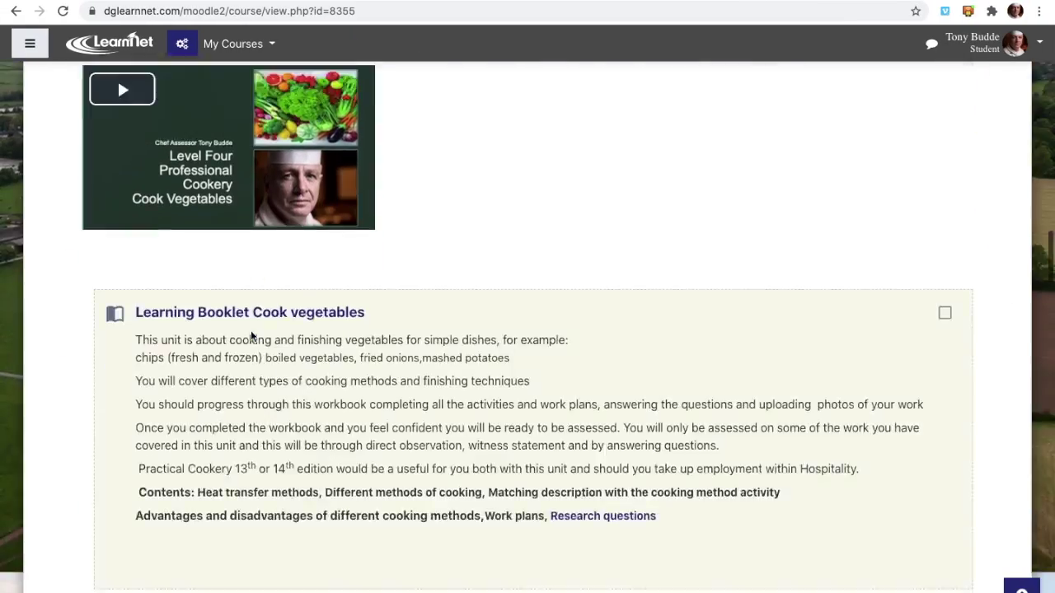
{"action": "scroll", "coordinate": [251, 333], "scroll_direction": "down", "scroll_amount": 15}
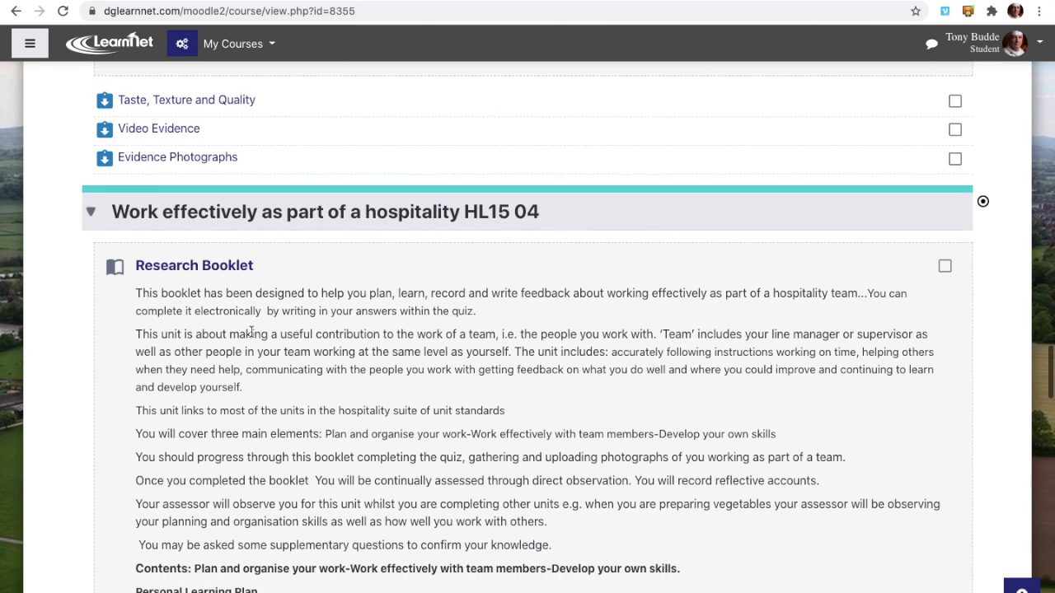
Review the Work effectively as part of a hospitality HL15 04 unit, covering its Research Booklet, team reflective questions and four evidence gathering forms.
{"action": "scroll", "coordinate": [252, 332], "scroll_direction": "down", "scroll_amount": 1}
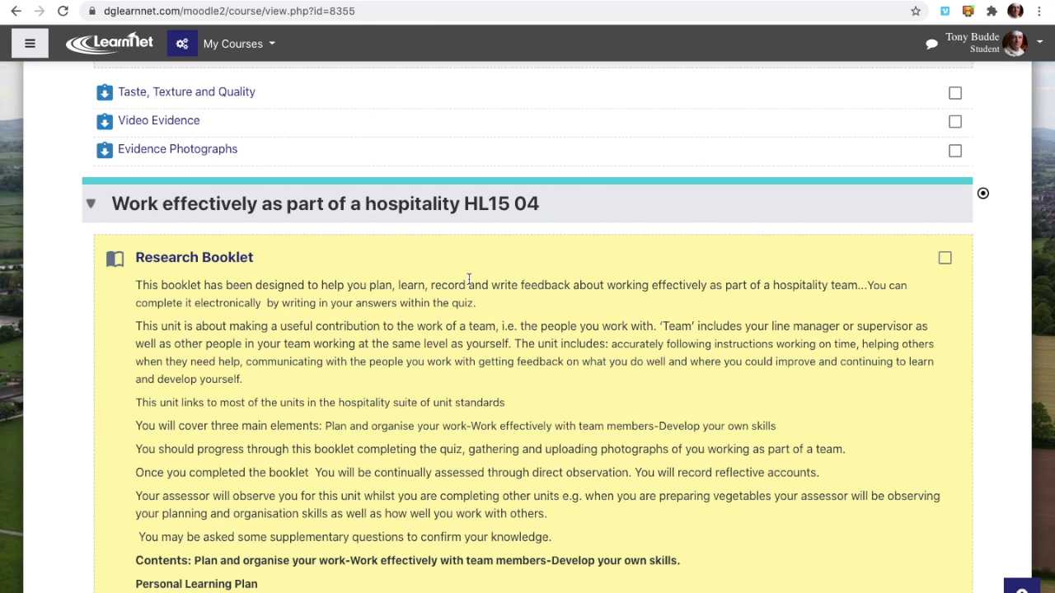
{"action": "scroll", "coordinate": [468, 281], "scroll_direction": "down", "scroll_amount": 5}
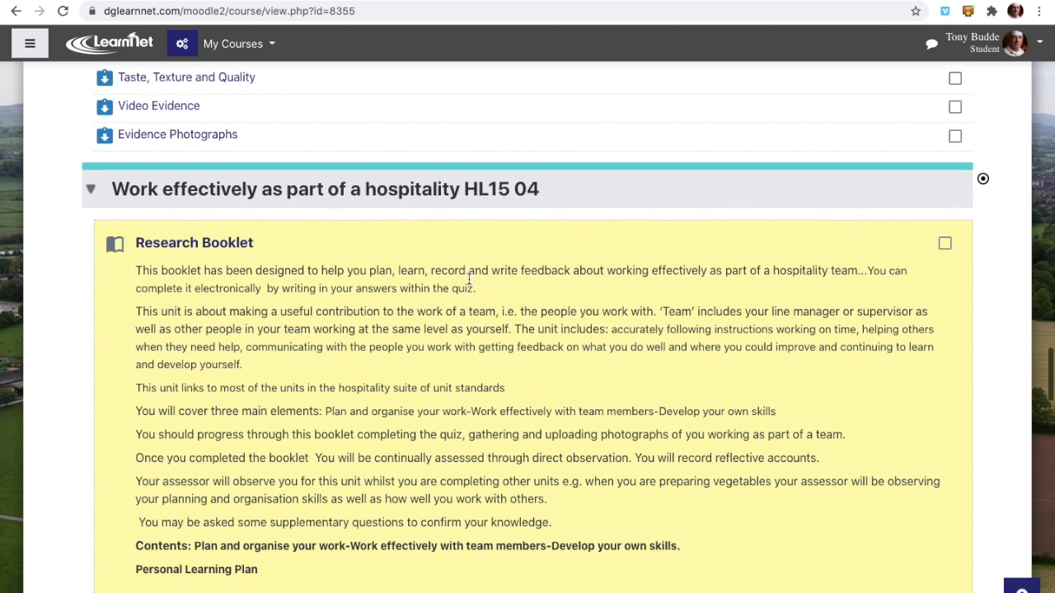
{"action": "scroll", "coordinate": [468, 283], "scroll_direction": "down", "scroll_amount": 2}
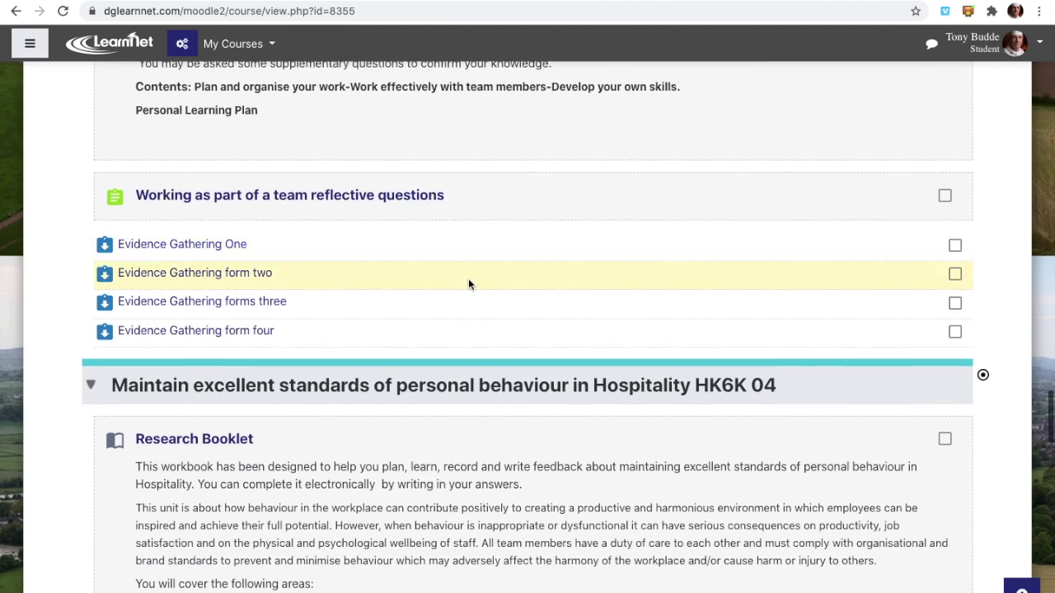
{"action": "scroll", "coordinate": [468, 284], "scroll_direction": "up", "scroll_amount": 2}
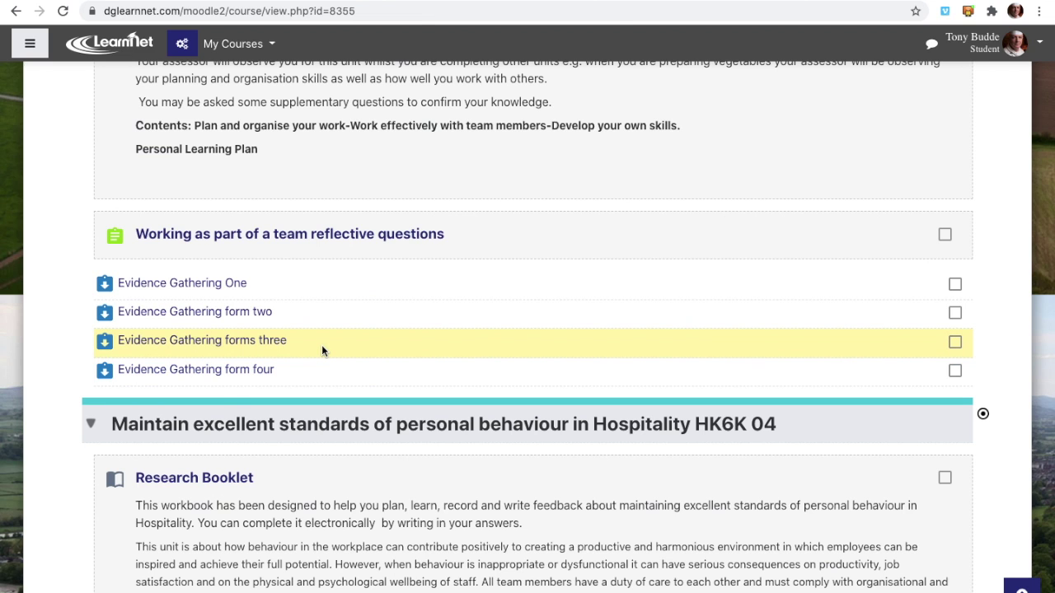
{"action": "scroll", "coordinate": [321, 351], "scroll_direction": "up", "scroll_amount": 4}
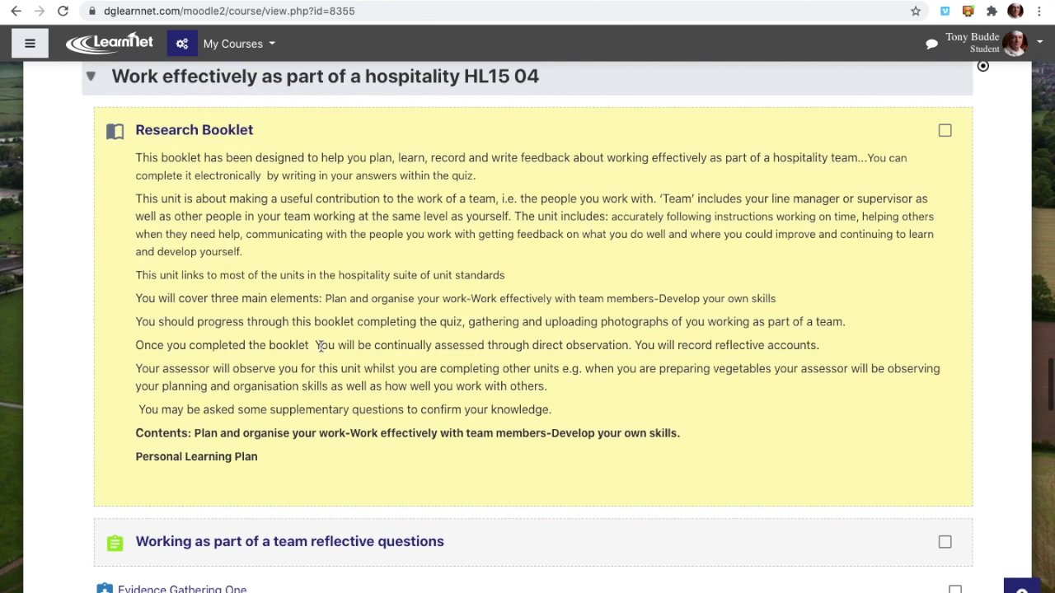
{"action": "scroll", "coordinate": [401, 350], "scroll_direction": "up", "scroll_amount": 1}
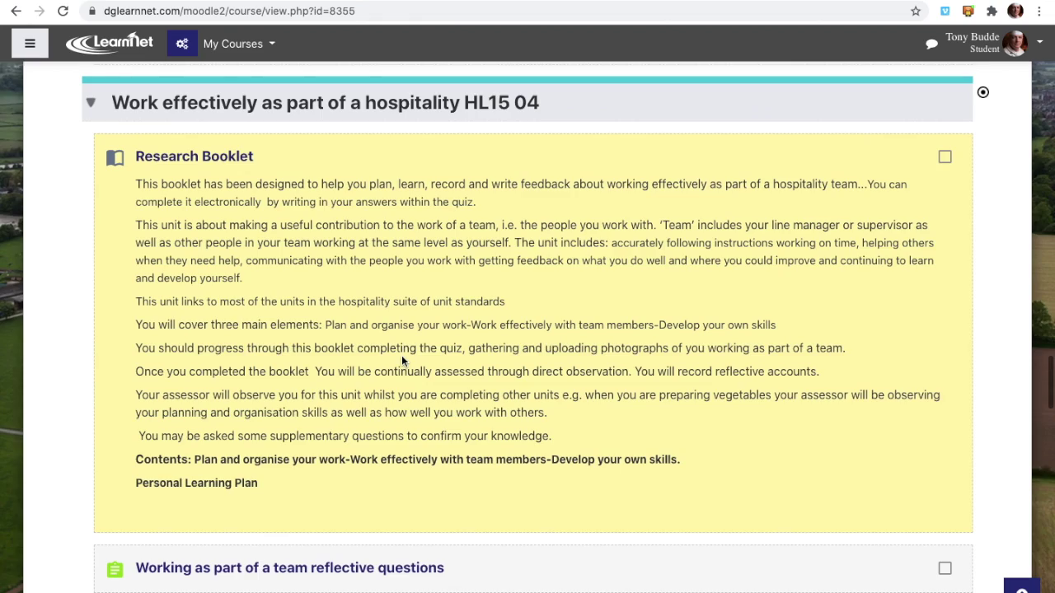
{"action": "scroll", "coordinate": [401, 355], "scroll_direction": "down", "scroll_amount": 1}
{"action": "scroll", "coordinate": [401, 360], "scroll_direction": "down", "scroll_amount": 3}
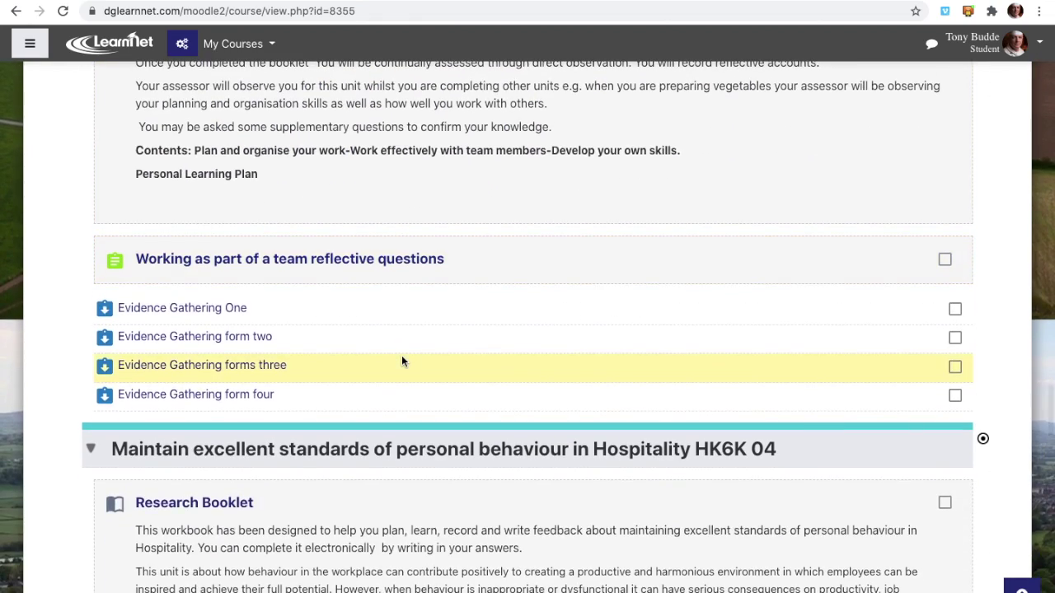
{"action": "scroll", "coordinate": [401, 360], "scroll_direction": "down", "scroll_amount": 3}
{"action": "scroll", "coordinate": [403, 362], "scroll_direction": "down", "scroll_amount": 1}
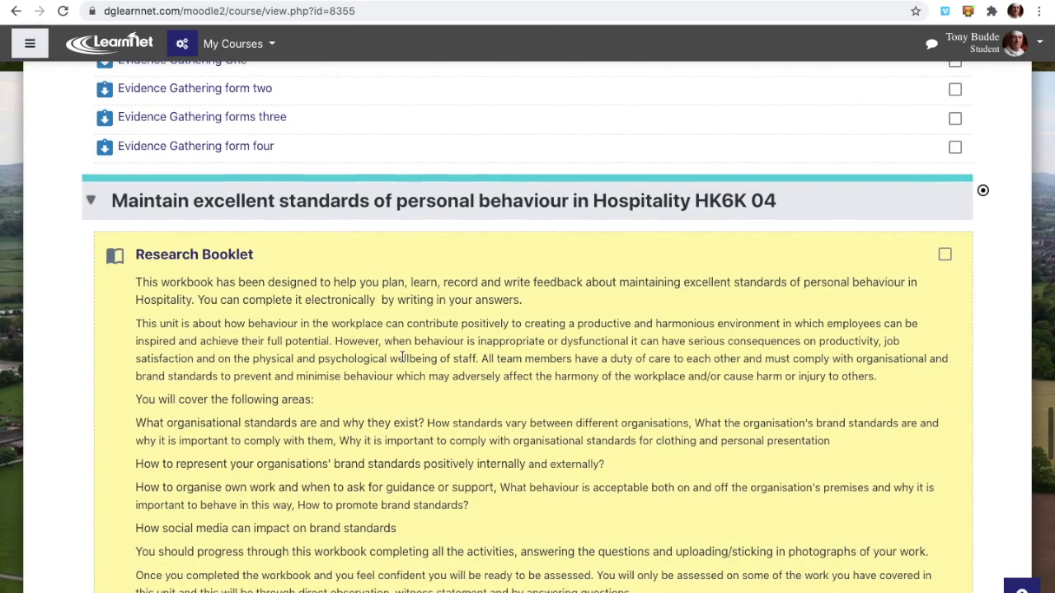
{"action": "scroll", "coordinate": [401, 356], "scroll_direction": "up", "scroll_amount": 6}
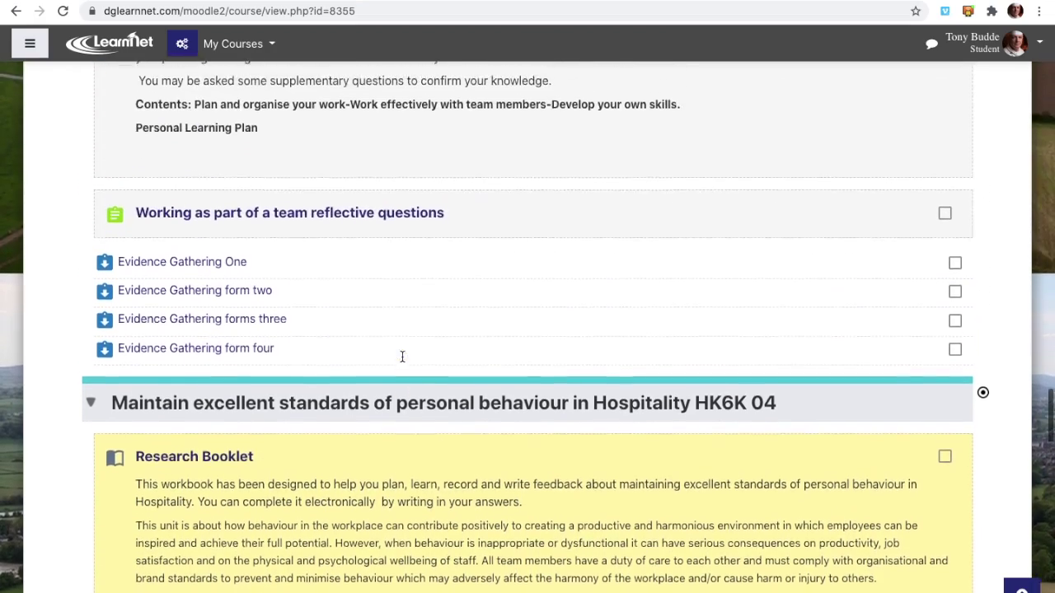
{"action": "scroll", "coordinate": [401, 360], "scroll_direction": "up", "scroll_amount": 1}
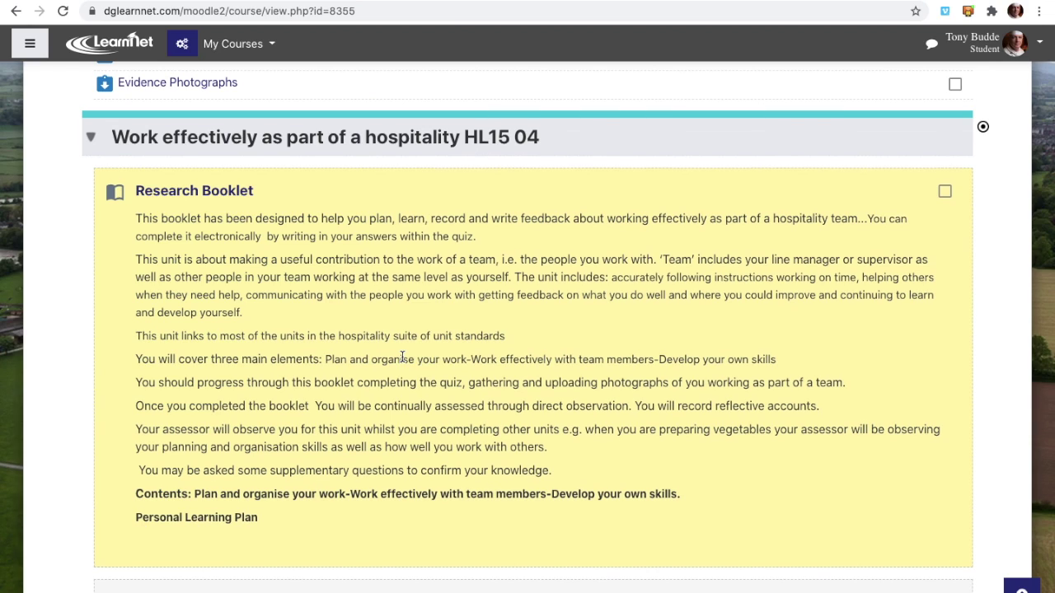
Read the Research Booklet description of the Maintain excellent standards of personal behaviour HK6K 04 unit through to its Research Questions and evidence forms.
{"action": "scroll", "coordinate": [401, 356], "scroll_direction": "down", "scroll_amount": 5}
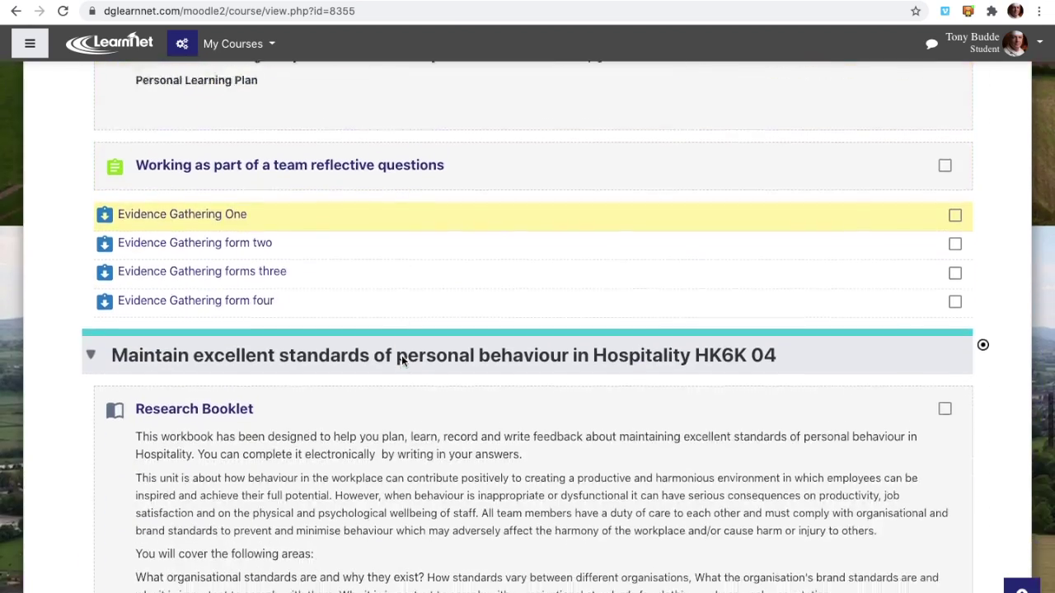
{"action": "scroll", "coordinate": [402, 355], "scroll_direction": "down", "scroll_amount": 3}
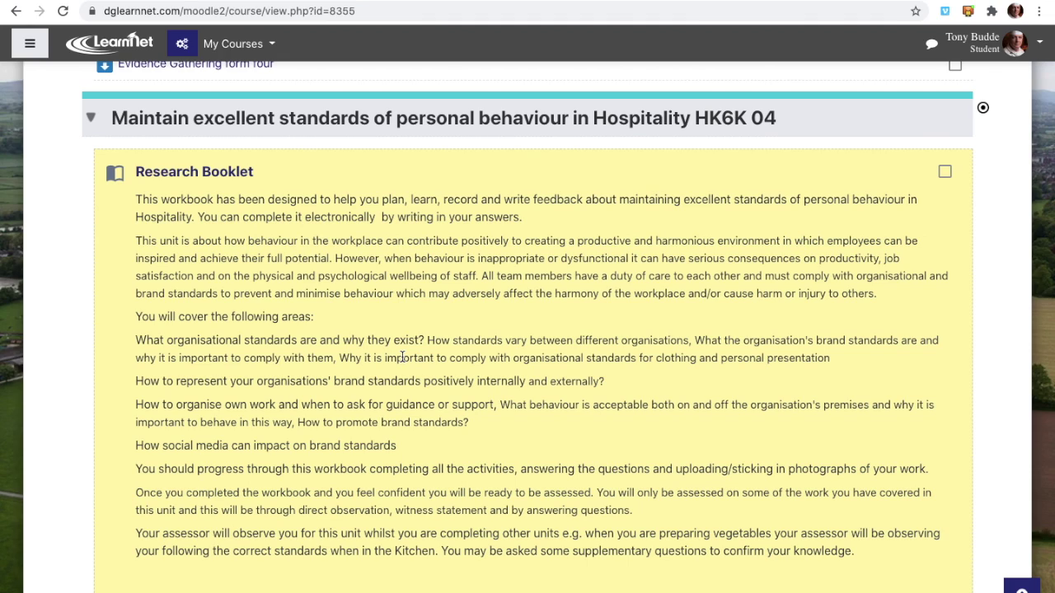
{"action": "scroll", "coordinate": [401, 356], "scroll_direction": "down", "scroll_amount": 5}
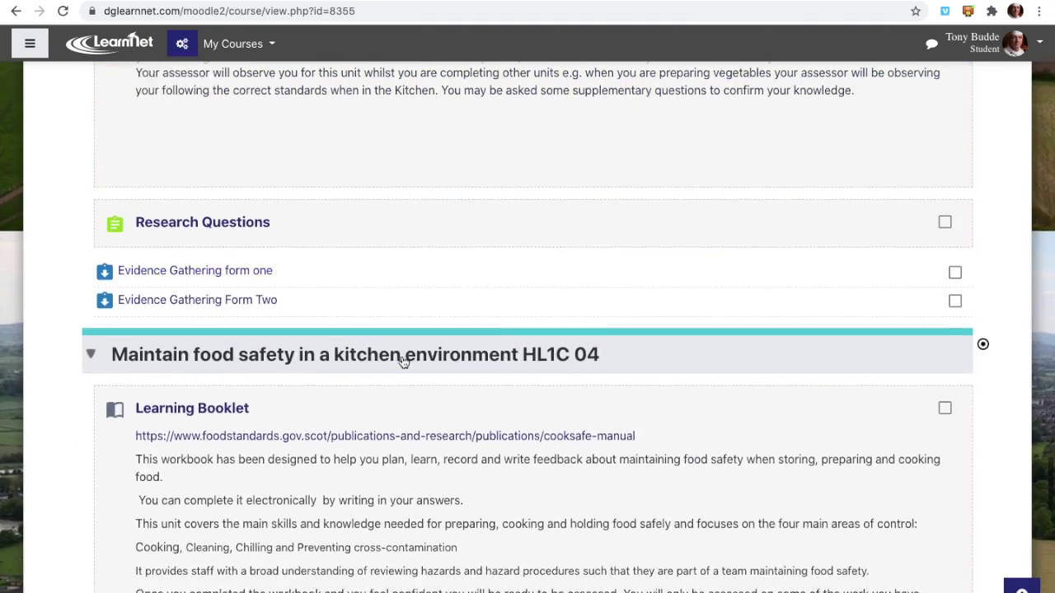
Examine the Learning Booklet description of the Maintain food safety in a kitchen environment HL1C 04 unit, including its four main areas of control.
{"action": "scroll", "coordinate": [402, 359], "scroll_direction": "down", "scroll_amount": 3}
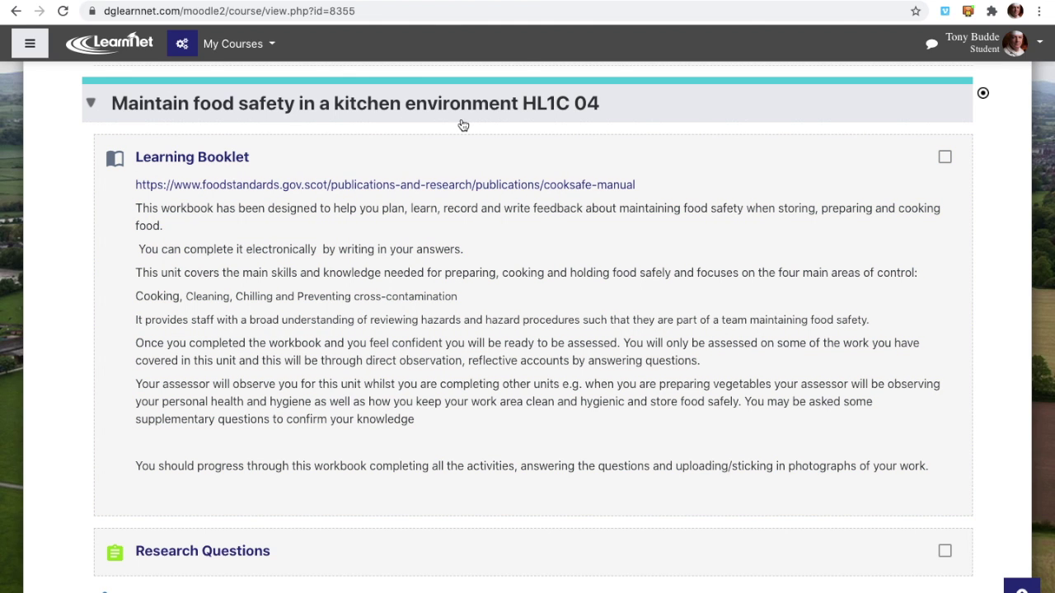
{"action": "scroll", "coordinate": [499, 356], "scroll_direction": "down", "scroll_amount": 3}
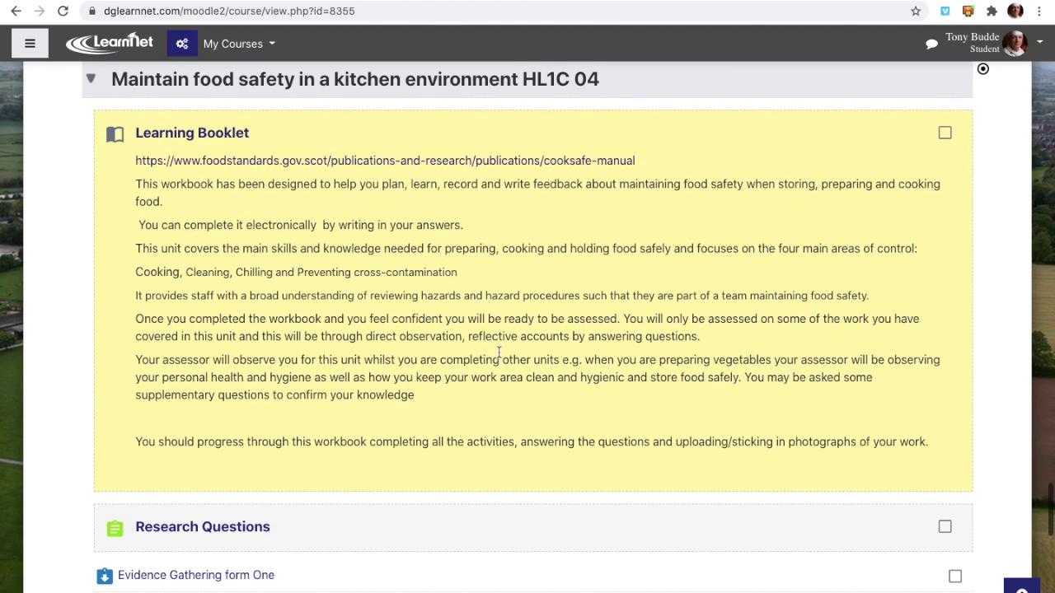
{"action": "scroll", "coordinate": [499, 356], "scroll_direction": "up", "scroll_amount": 3}
{"action": "scroll", "coordinate": [498, 352], "scroll_direction": "up", "scroll_amount": 2}
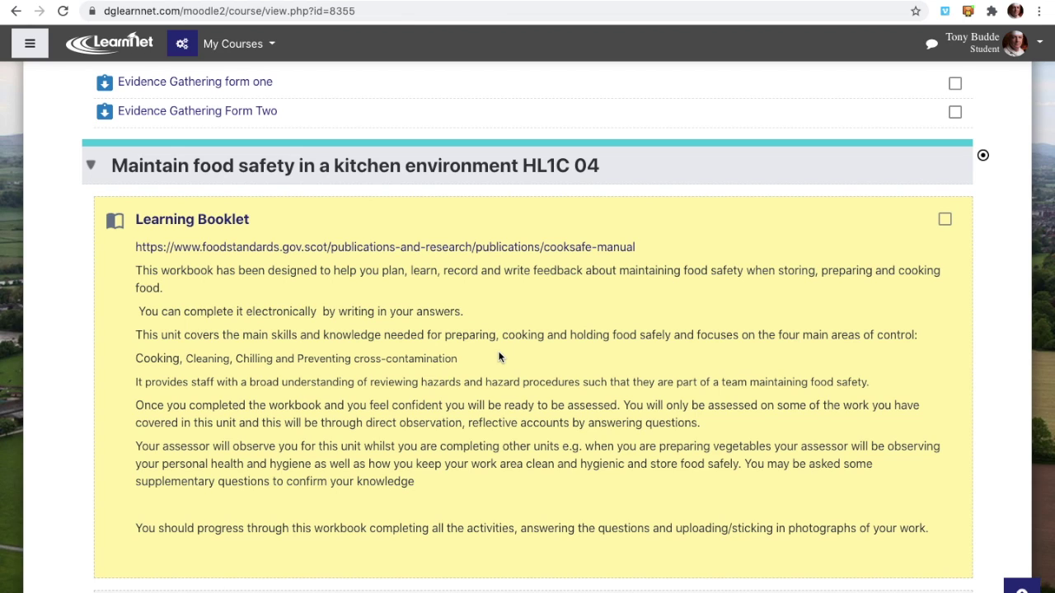
{"action": "scroll", "coordinate": [499, 357], "scroll_direction": "down", "scroll_amount": 4}
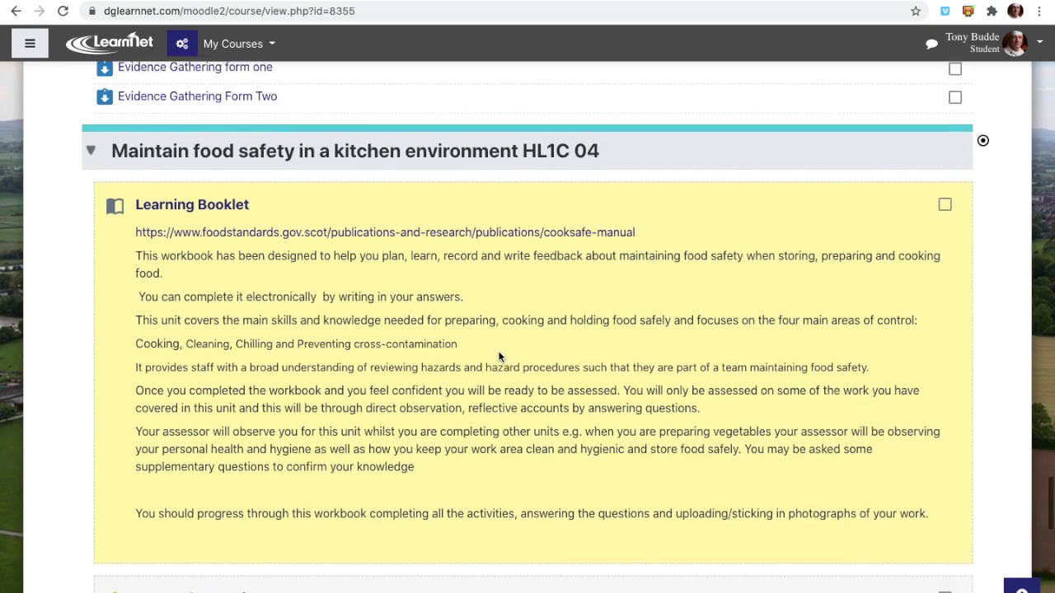
Read the Maintain health and Safety HK6J 04 Research Booklet topics through to the Research Quiz and evidence gathering form.
{"action": "scroll", "coordinate": [498, 357], "scroll_direction": "down", "scroll_amount": 4}
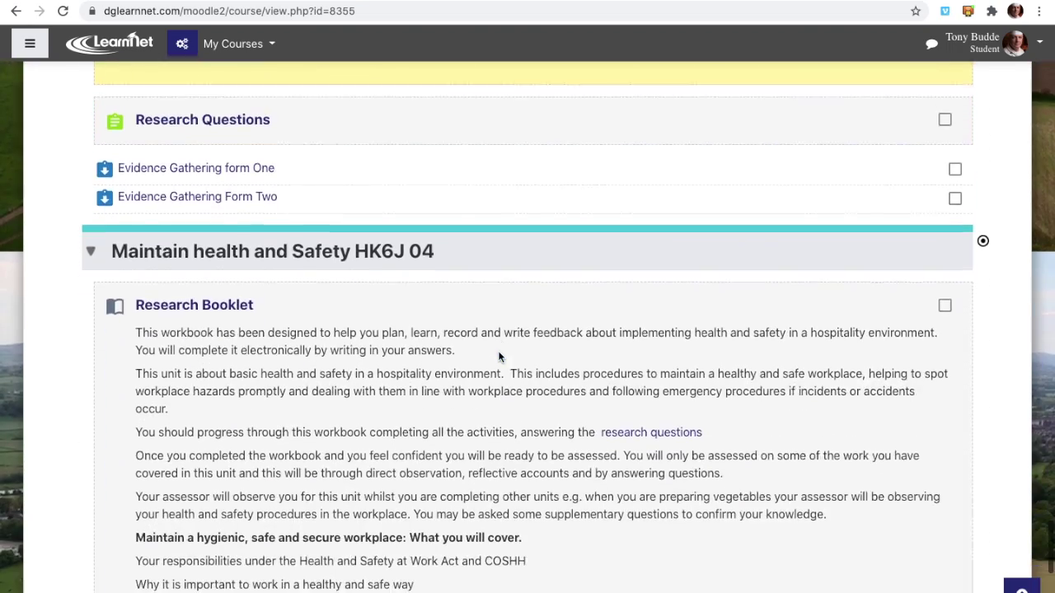
{"action": "scroll", "coordinate": [499, 357], "scroll_direction": "down", "scroll_amount": 2}
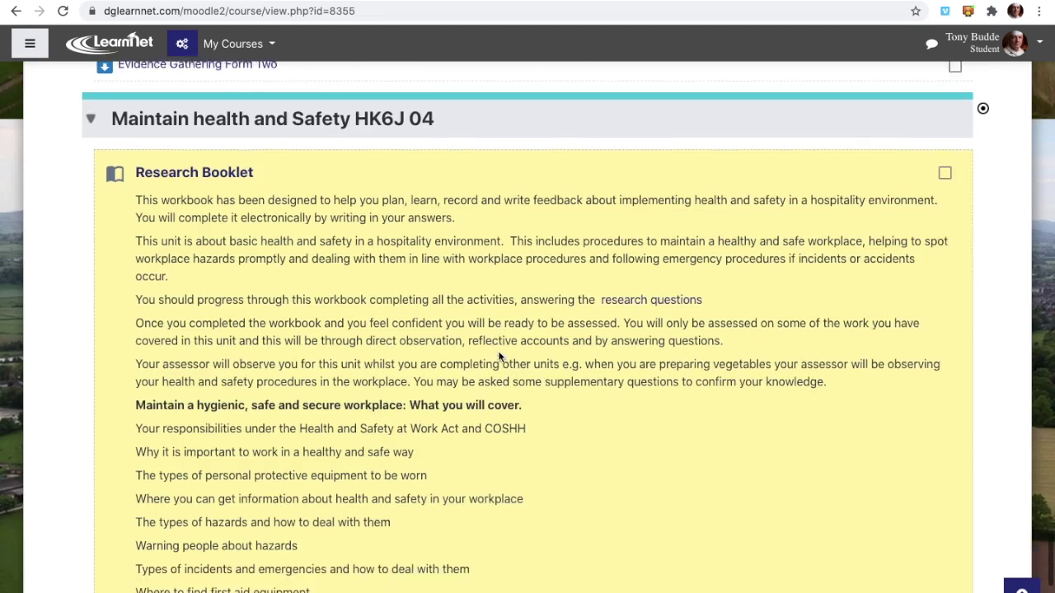
{"action": "scroll", "coordinate": [499, 357], "scroll_direction": "up", "scroll_amount": 1}
{"action": "scroll", "coordinate": [498, 357], "scroll_direction": "up", "scroll_amount": 1}
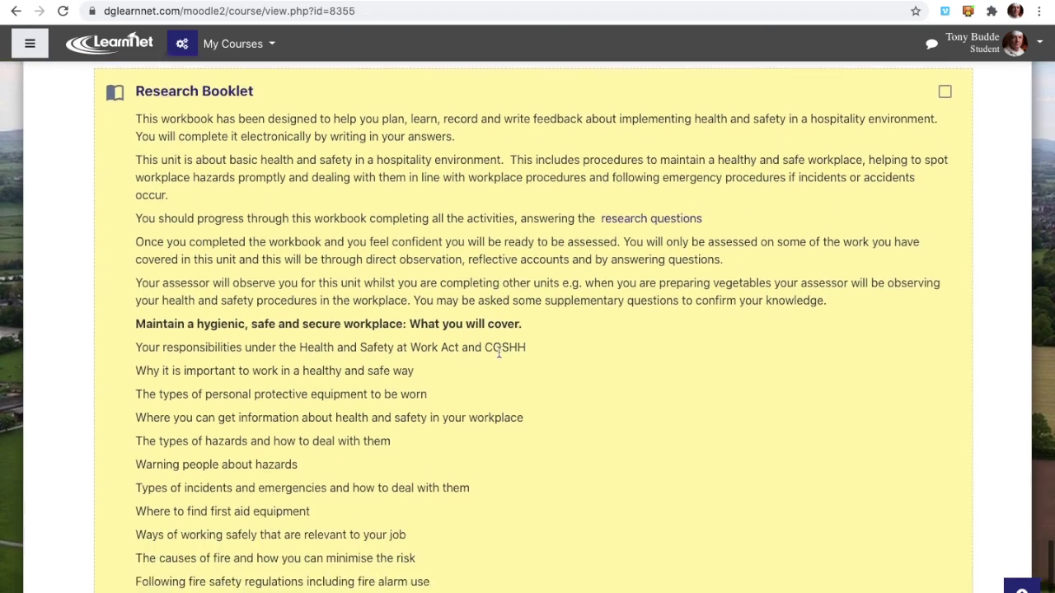
{"action": "scroll", "coordinate": [499, 352], "scroll_direction": "down", "scroll_amount": 1}
{"action": "scroll", "coordinate": [499, 356], "scroll_direction": "down", "scroll_amount": 5}
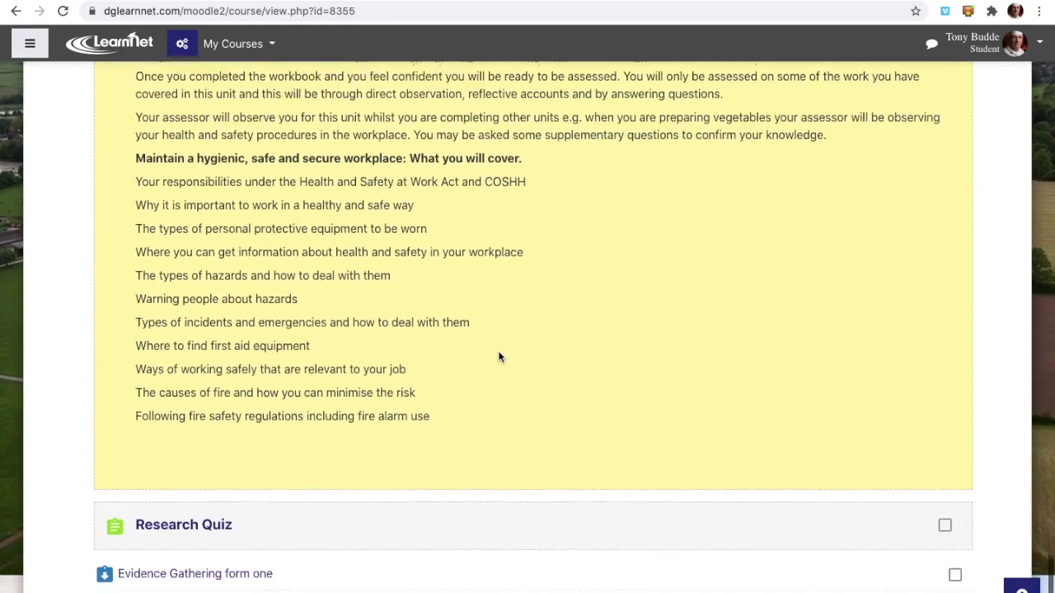
Return to the course introduction and review the list of seven units and the ways evidence is recorded.
{"action": "scroll", "coordinate": [499, 357], "scroll_direction": "up", "scroll_amount": 15}
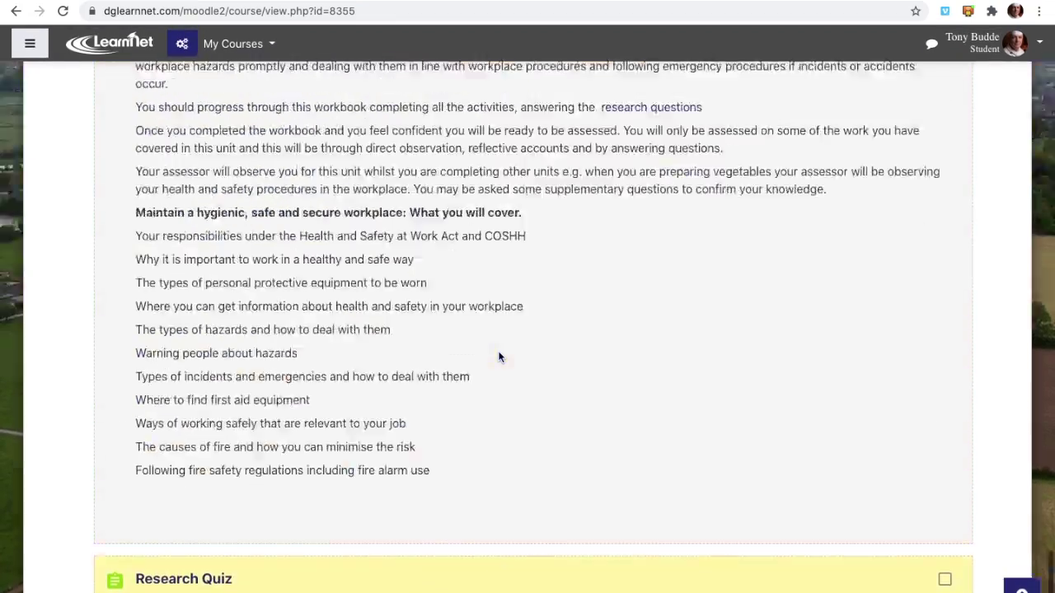
{"action": "scroll", "coordinate": [498, 357], "scroll_direction": "up", "scroll_amount": 15}
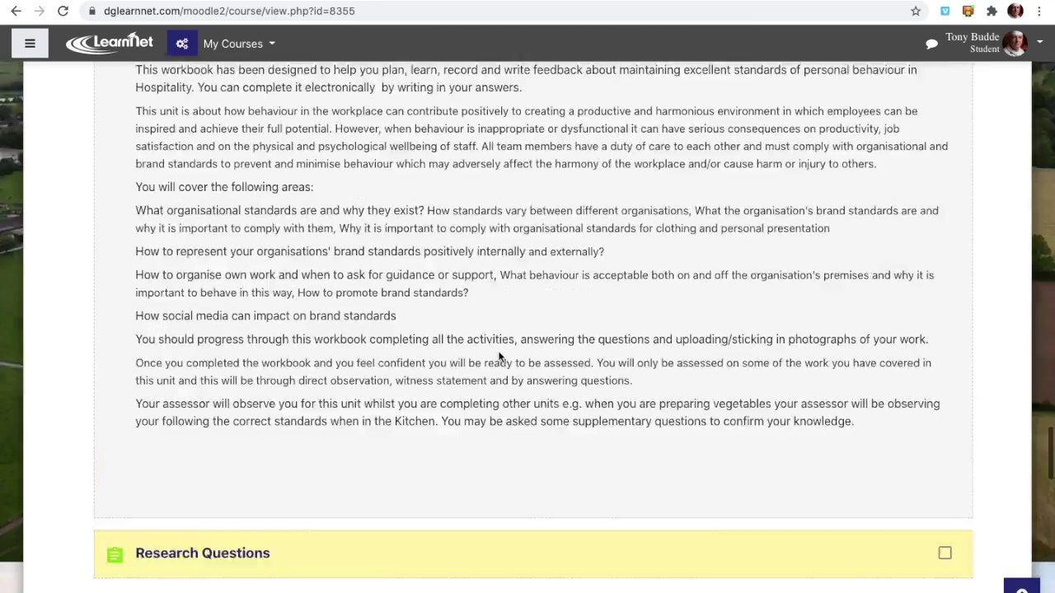
{"action": "scroll", "coordinate": [498, 357], "scroll_direction": "up", "scroll_amount": 20}
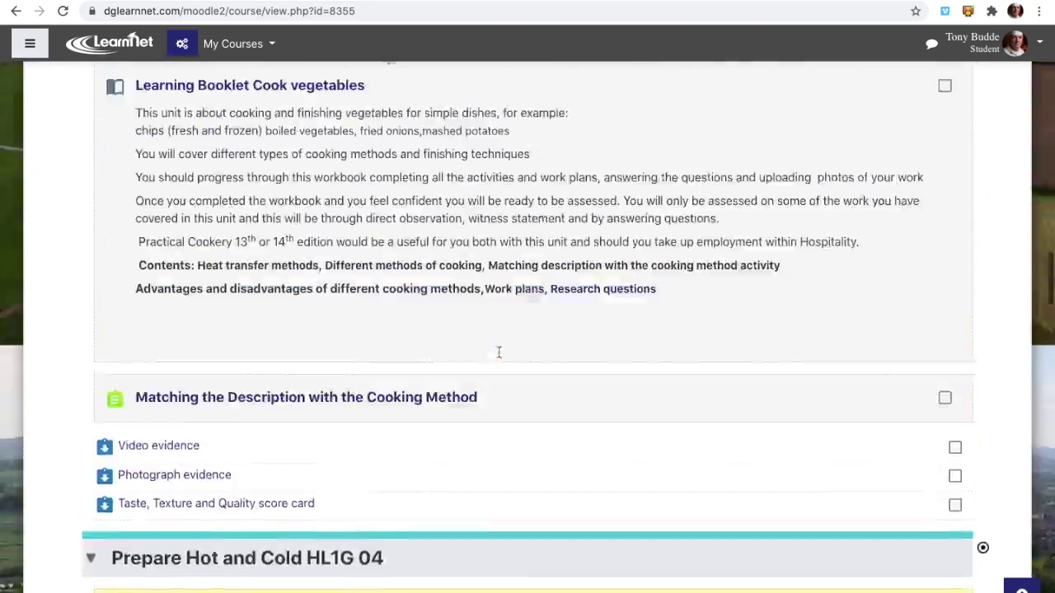
{"action": "scroll", "coordinate": [499, 357], "scroll_direction": "up", "scroll_amount": 15}
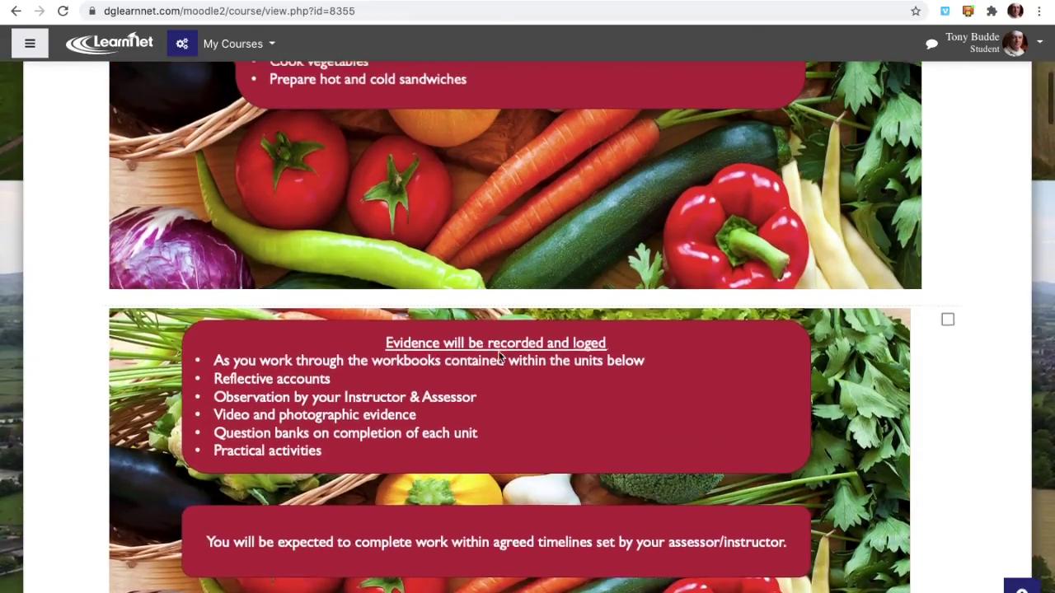
{"action": "scroll", "coordinate": [498, 357], "scroll_direction": "down", "scroll_amount": 1}
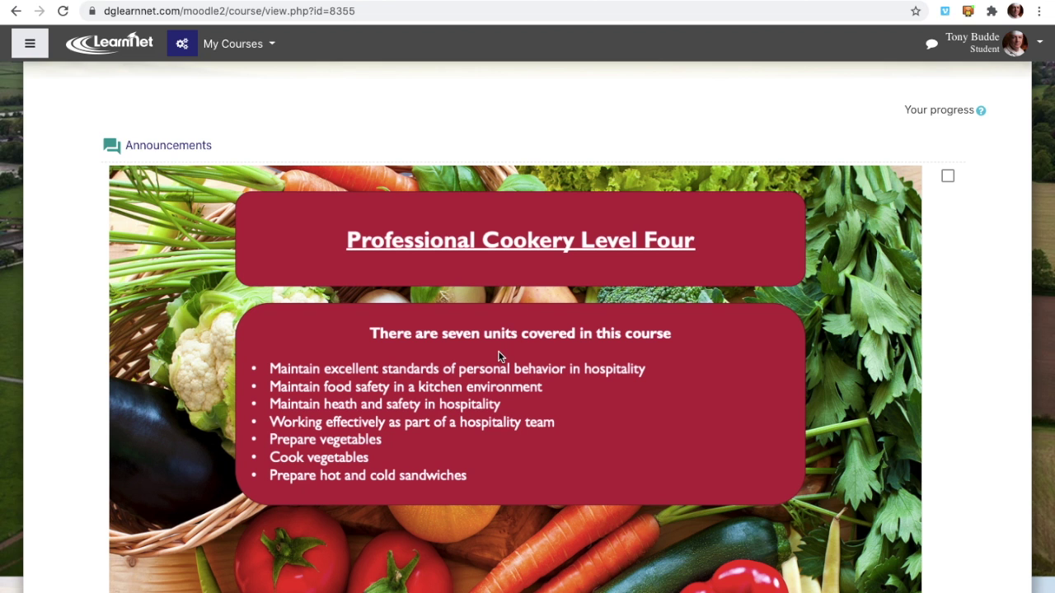
{"action": "scroll", "coordinate": [498, 357], "scroll_direction": "down", "scroll_amount": 3}
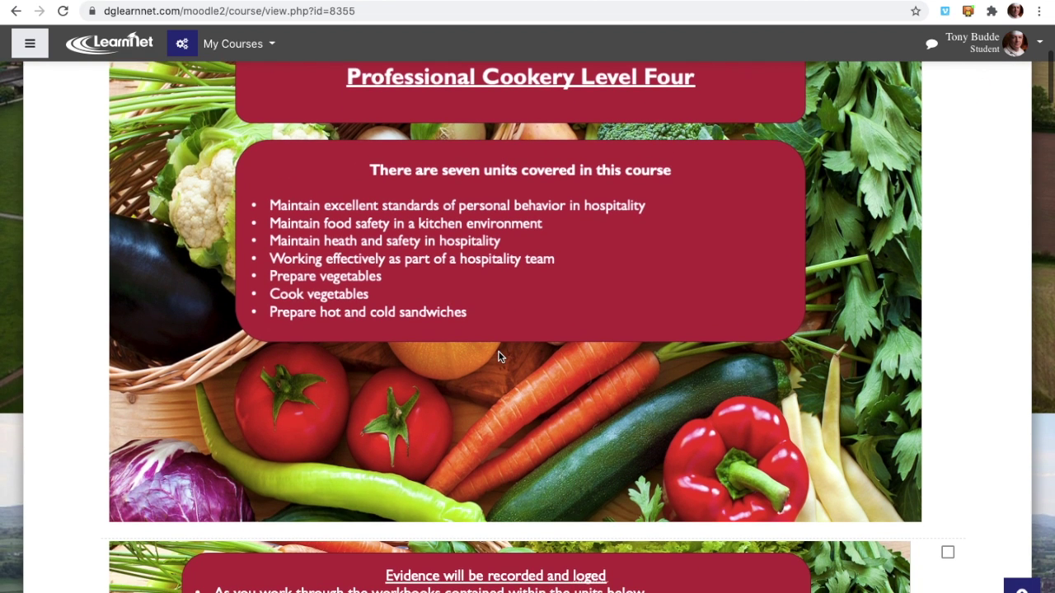
{"action": "scroll", "coordinate": [498, 357], "scroll_direction": "up", "scroll_amount": 1}
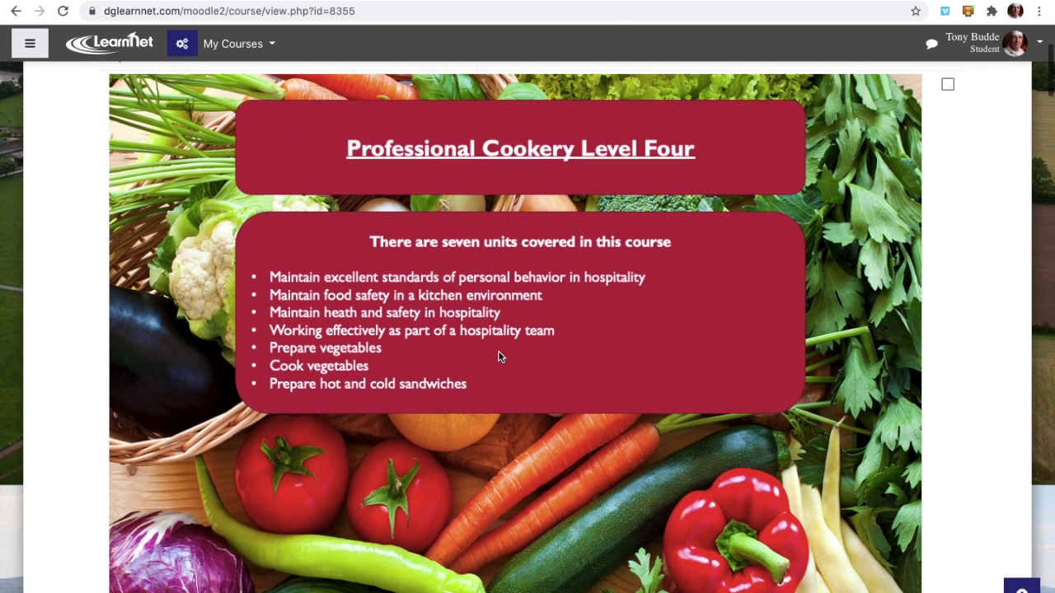
{"action": "scroll", "coordinate": [498, 357], "scroll_direction": "down", "scroll_amount": 3}
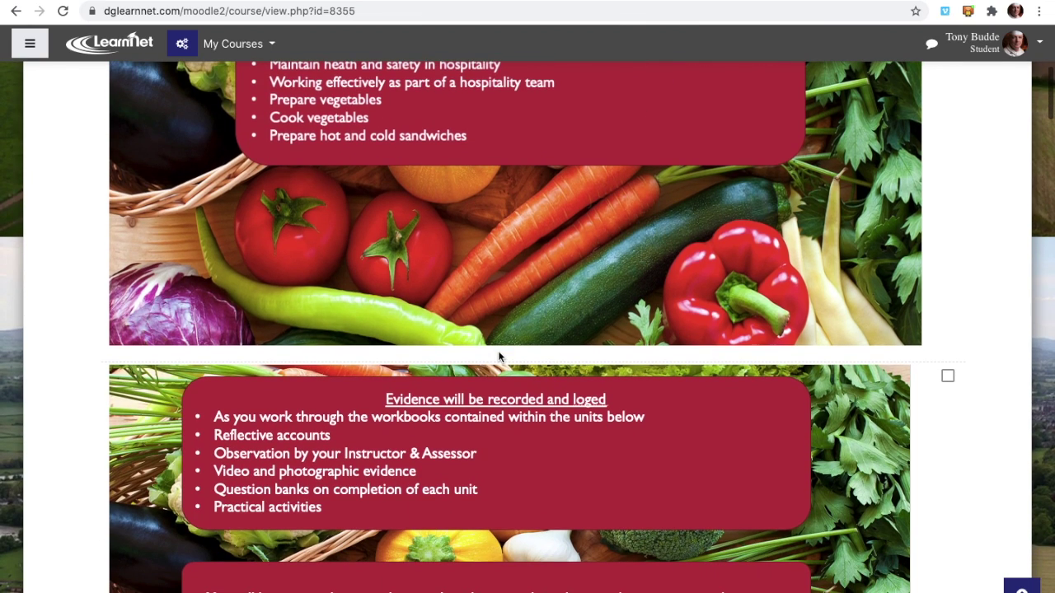
{"action": "scroll", "coordinate": [498, 357], "scroll_direction": "up", "scroll_amount": 1}
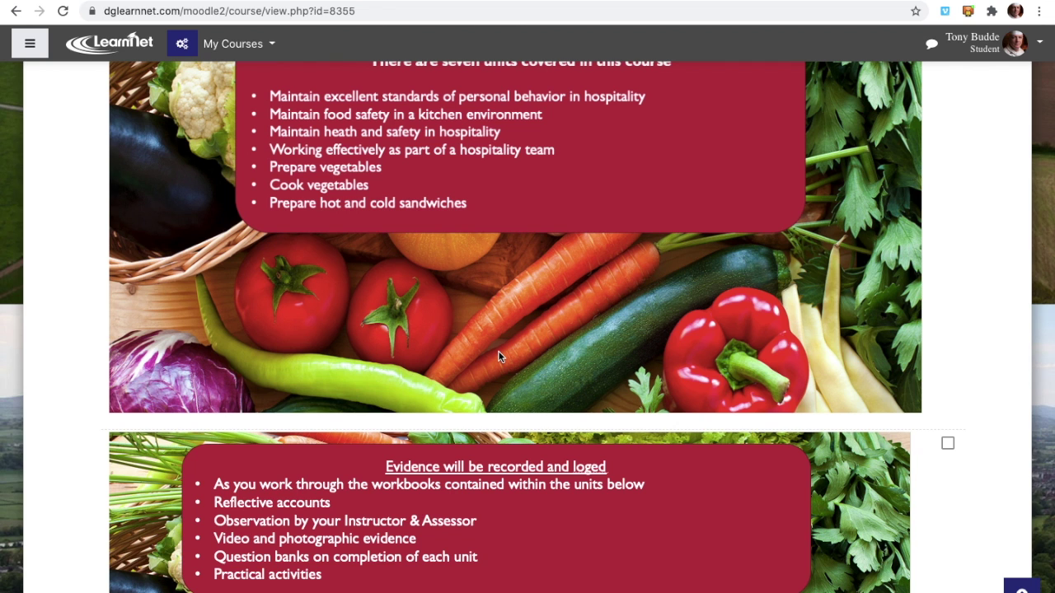
{"action": "scroll", "coordinate": [498, 352], "scroll_direction": "up", "scroll_amount": 3}
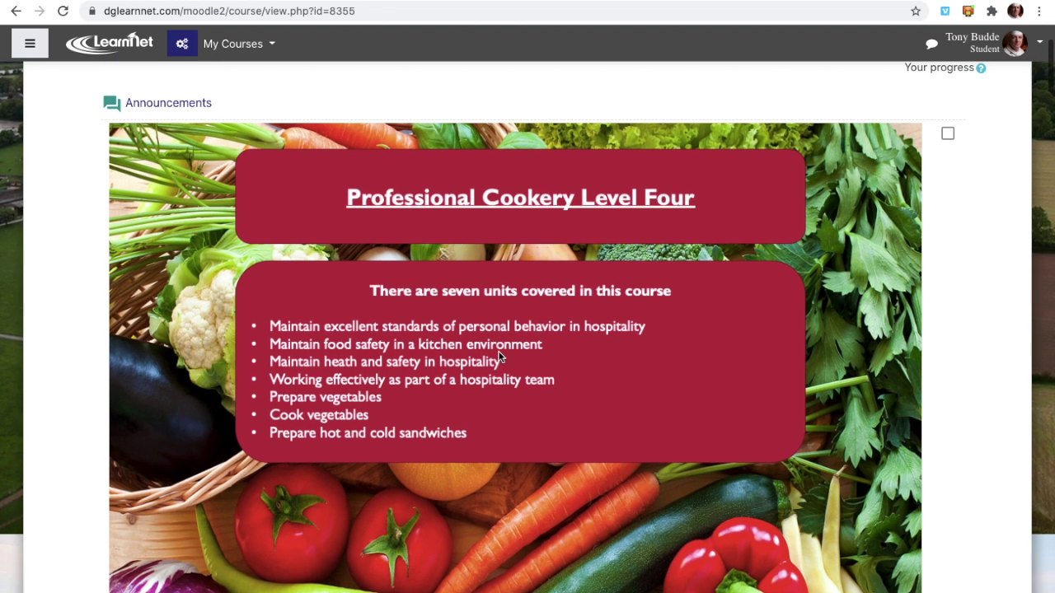